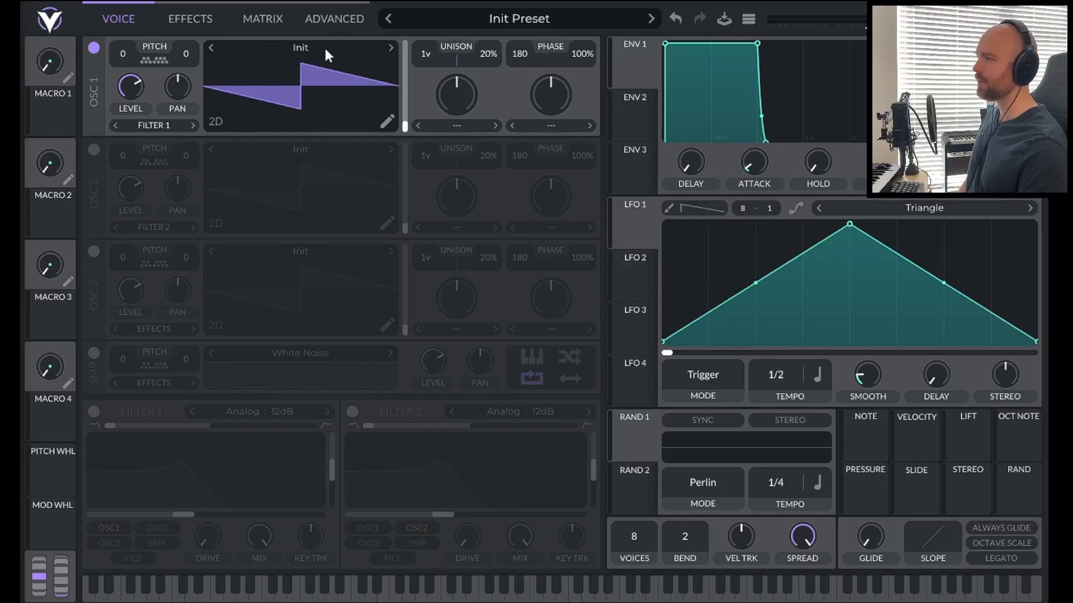
Load the Basic Shapes factory wavetable into Oscillator 1 and open it in the wavetable editor
left_click(304, 50)
left_click(715, 81)
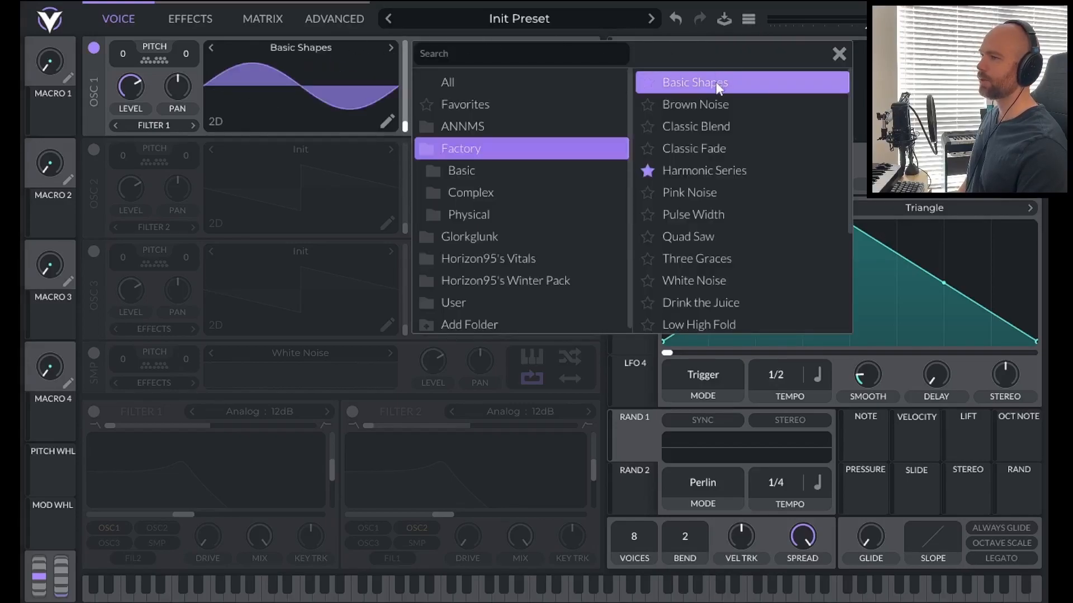
left_click(838, 54)
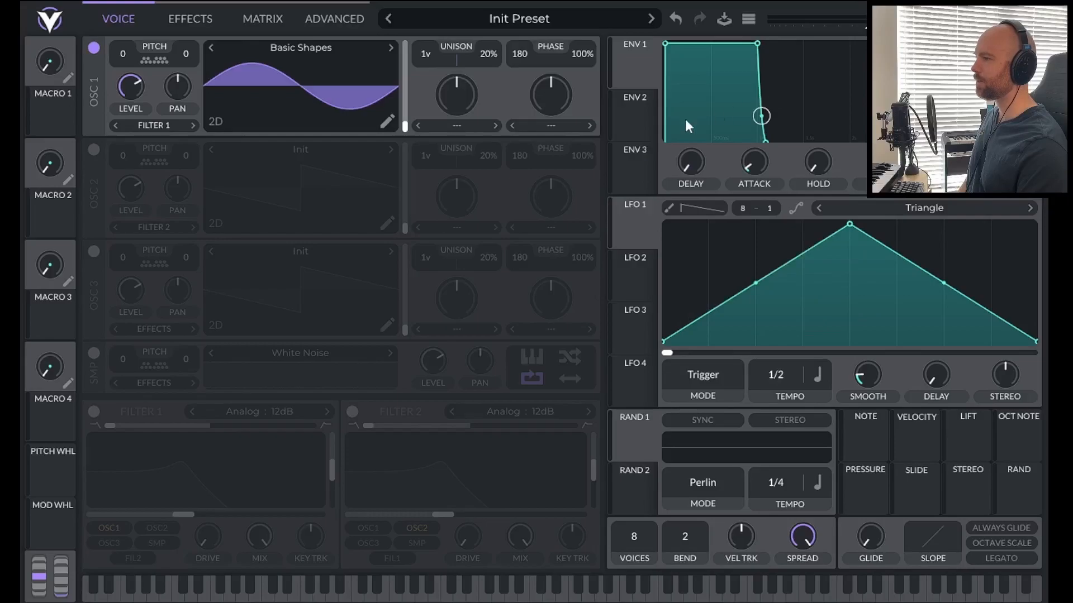
left_click(386, 122)
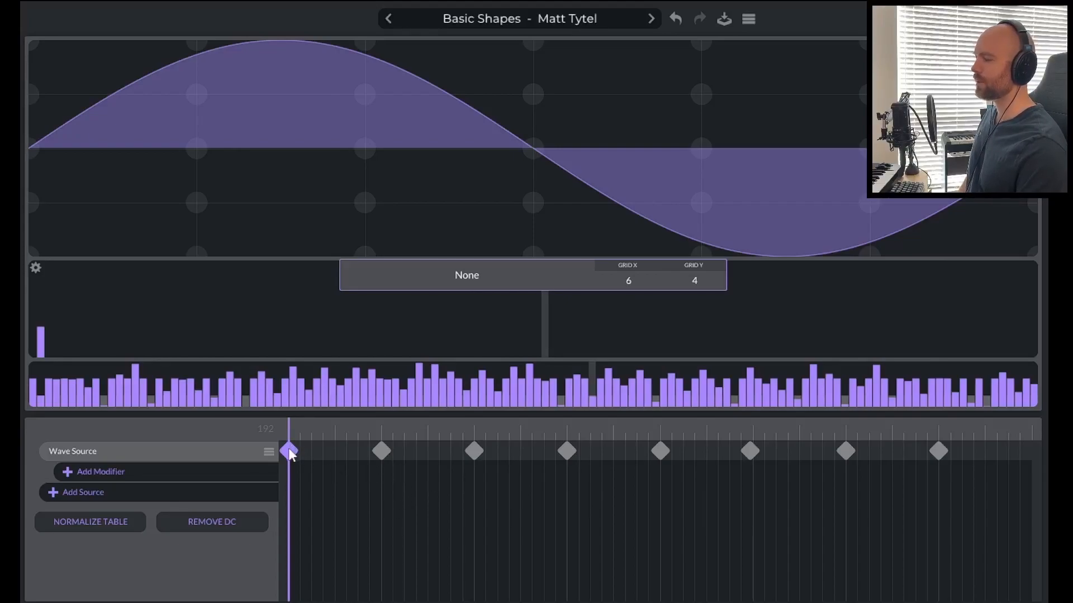
Review the shapes of the Wave Source keyframes and remove the second keyframe
left_click(473, 451)
left_click(567, 452)
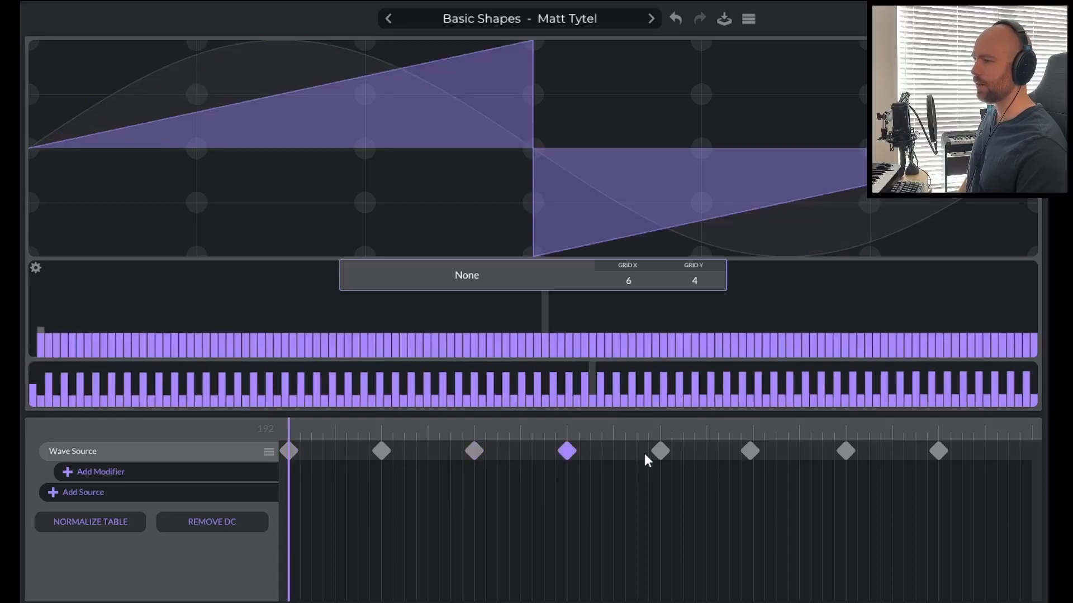
left_click(659, 451)
left_click(381, 451)
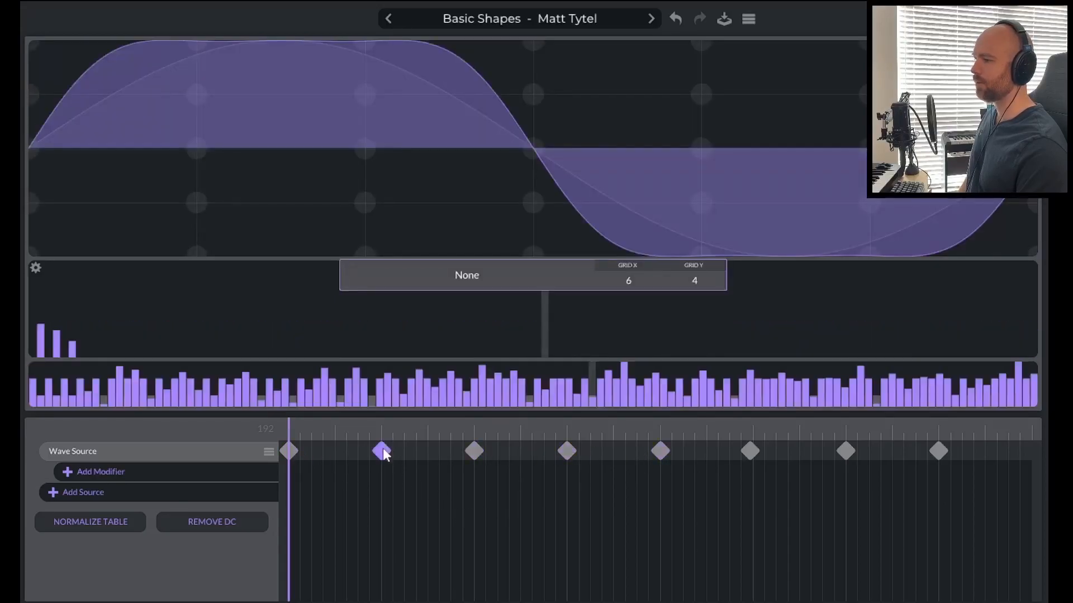
right_click(384, 452)
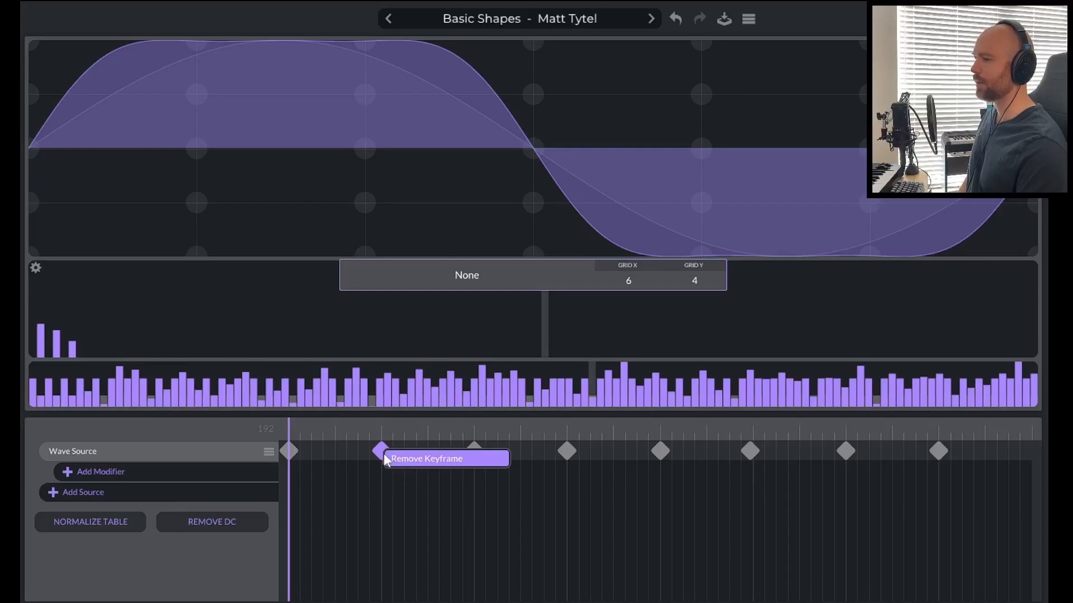
left_click(399, 459)
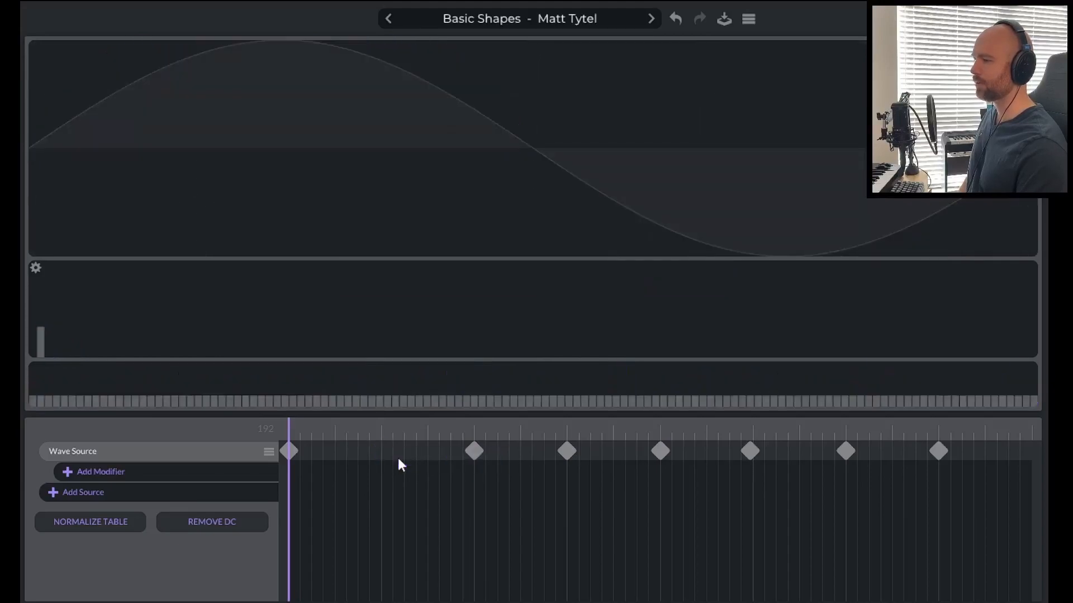
Remove the last three Wave Source keyframes, leaving the sine, triangle, sawtooth and square shapes
left_click(659, 451)
left_click(752, 452)
right_click(752, 453)
left_click(758, 462)
left_click(845, 453)
right_click(845, 452)
left_click(911, 460)
left_click(930, 452)
right_click(929, 451)
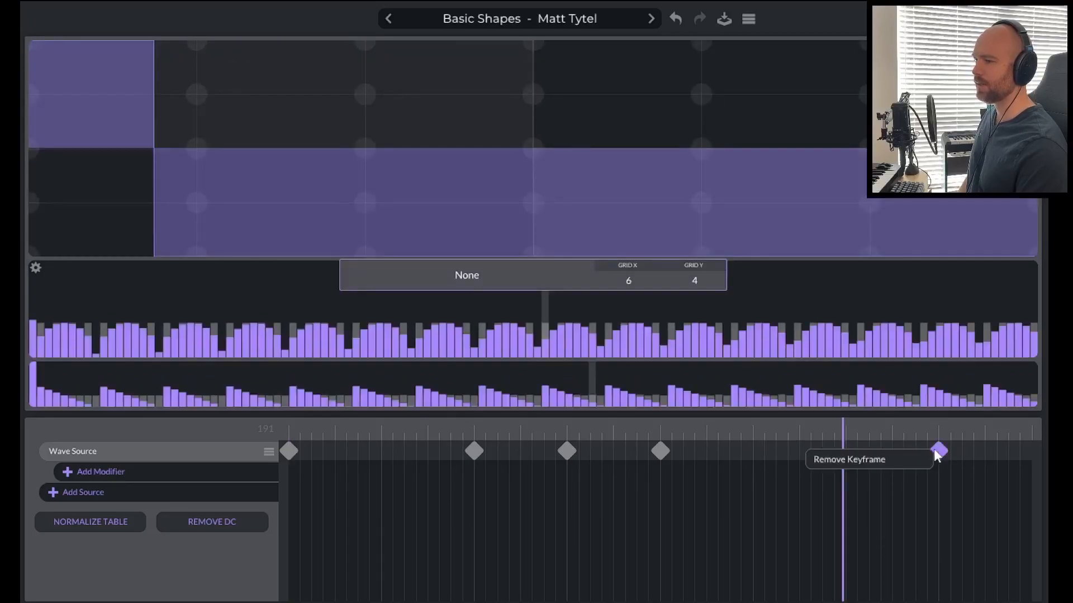
left_click(921, 458)
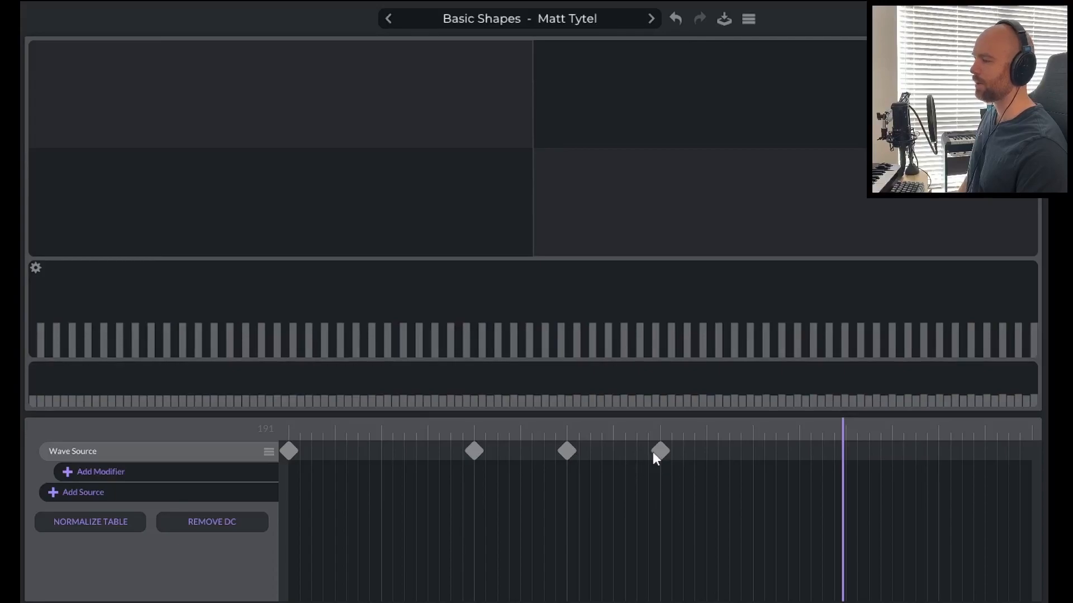
Move the square-wave keyframe to position 192 and the sawtooth keyframe to position 128
left_click_drag(657, 450, 847, 483)
left_click_drag(574, 453, 660, 457)
left_click(596, 498)
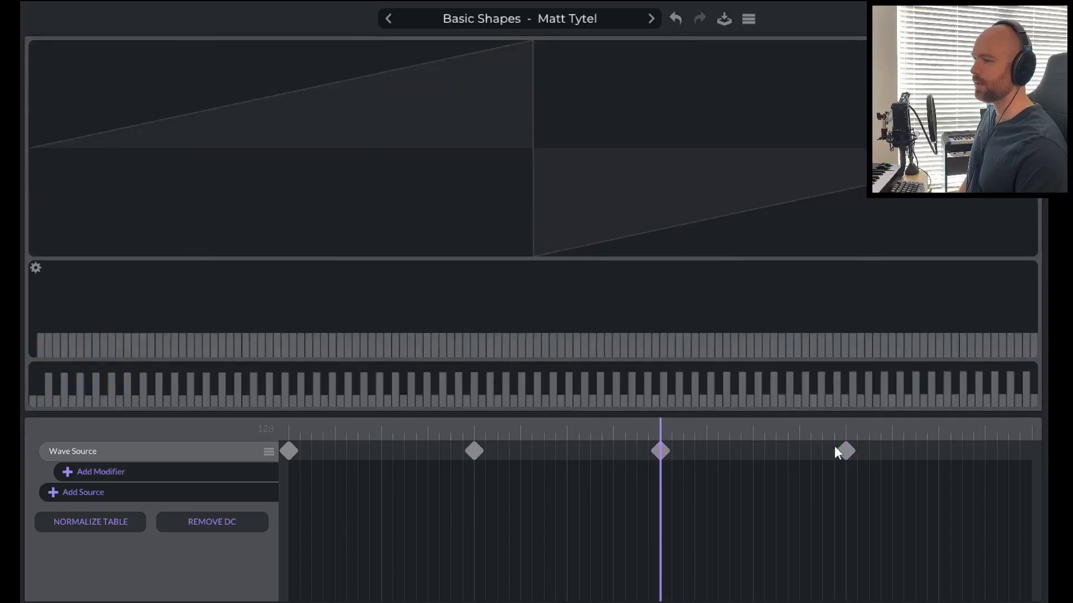
Try the square-wave keyframe at position 256, and return it to 192
left_click_drag(844, 451, 1045, 463)
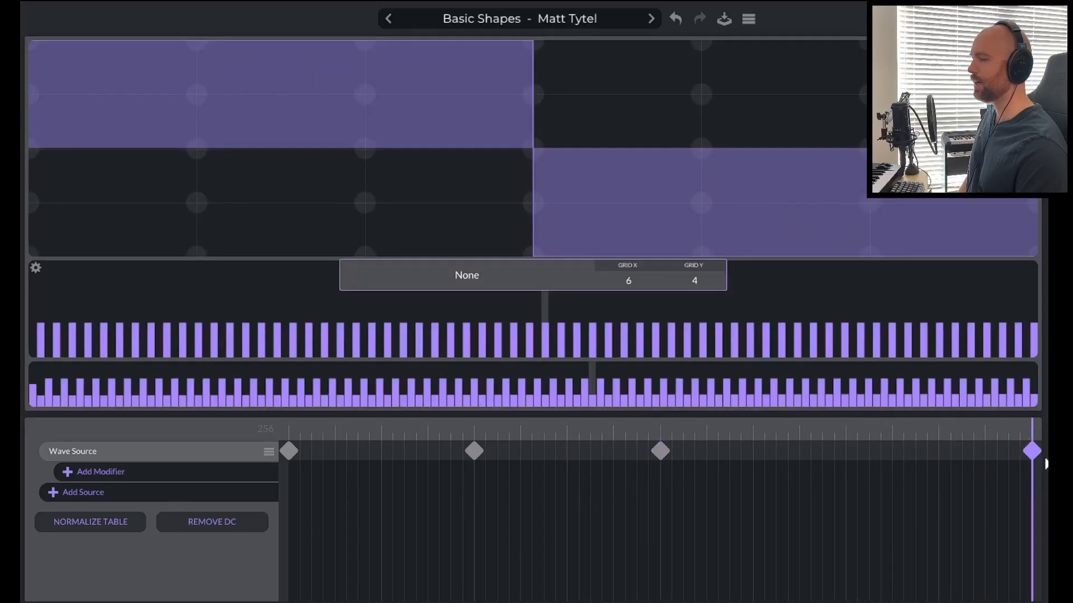
left_click_drag(1031, 451, 848, 457)
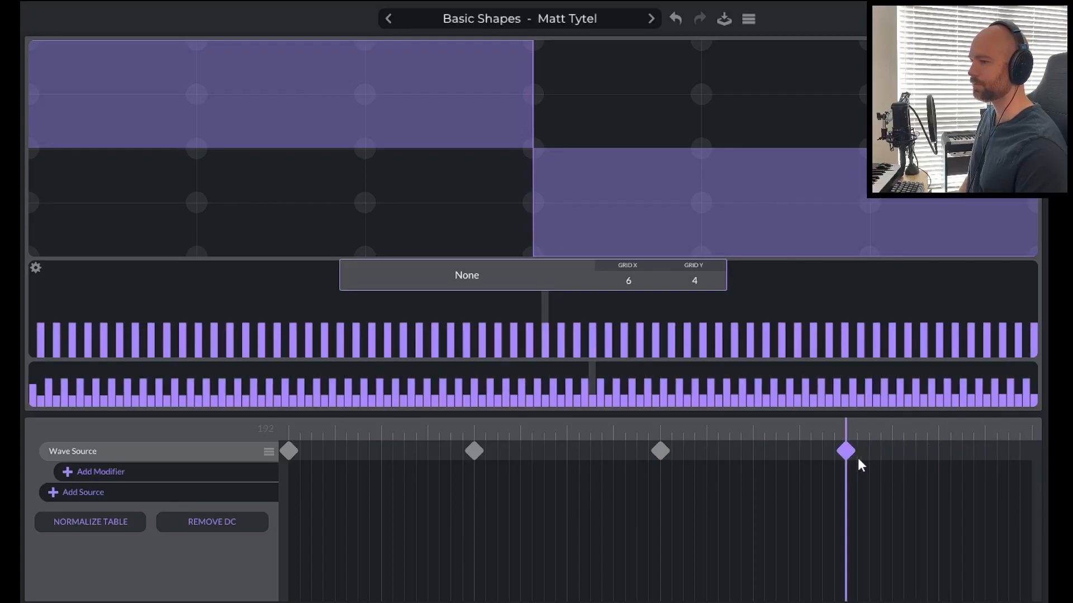
left_click(872, 460)
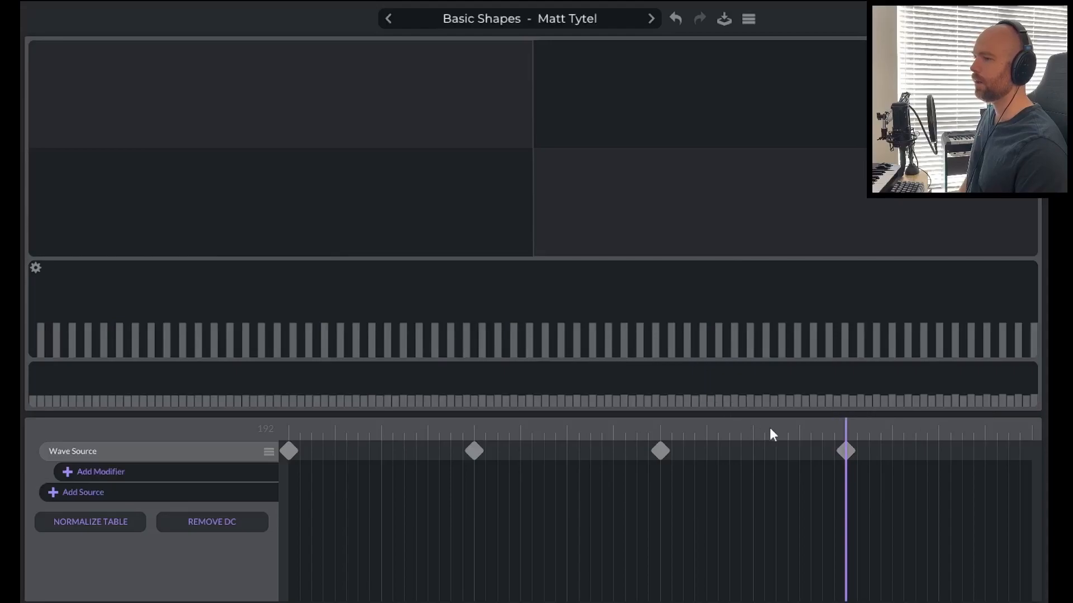
Leave the wavetable editor and assign the Rand modulator to Oscillator 1's wave frame position
left_click(1028, 20)
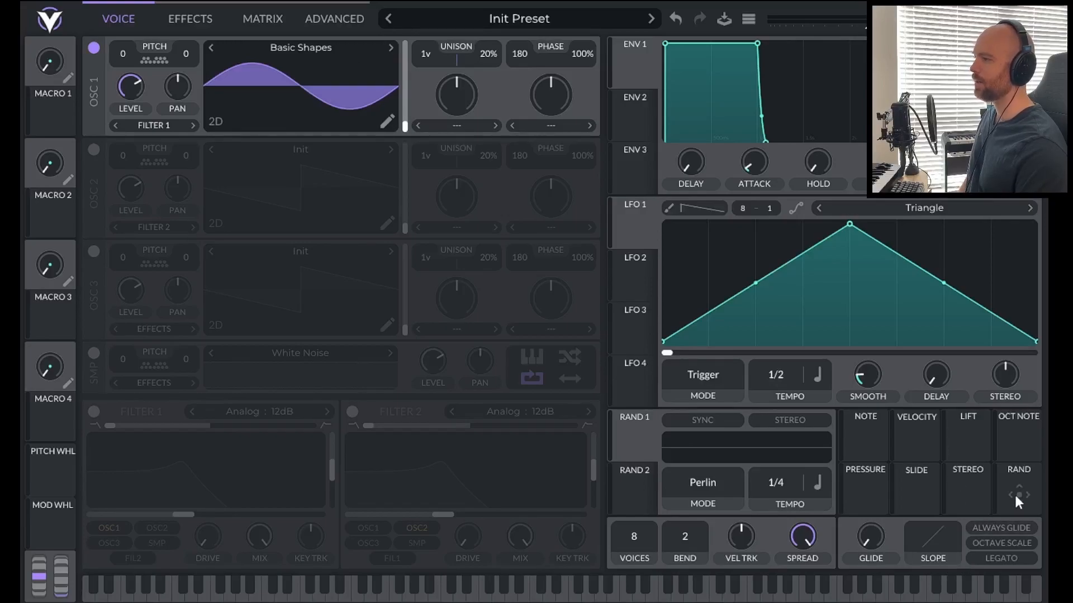
left_click_drag(1014, 493, 387, 87)
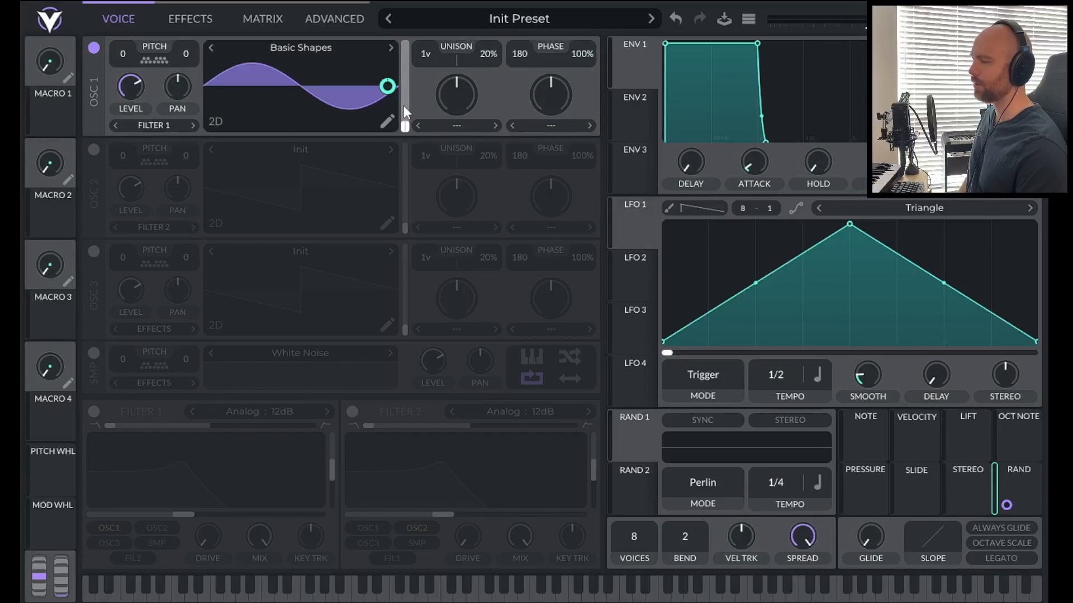
Reduce the Rand modulation amount on Oscillator 1's wave frame to about half by entering a value
mouse_move(386, 92)
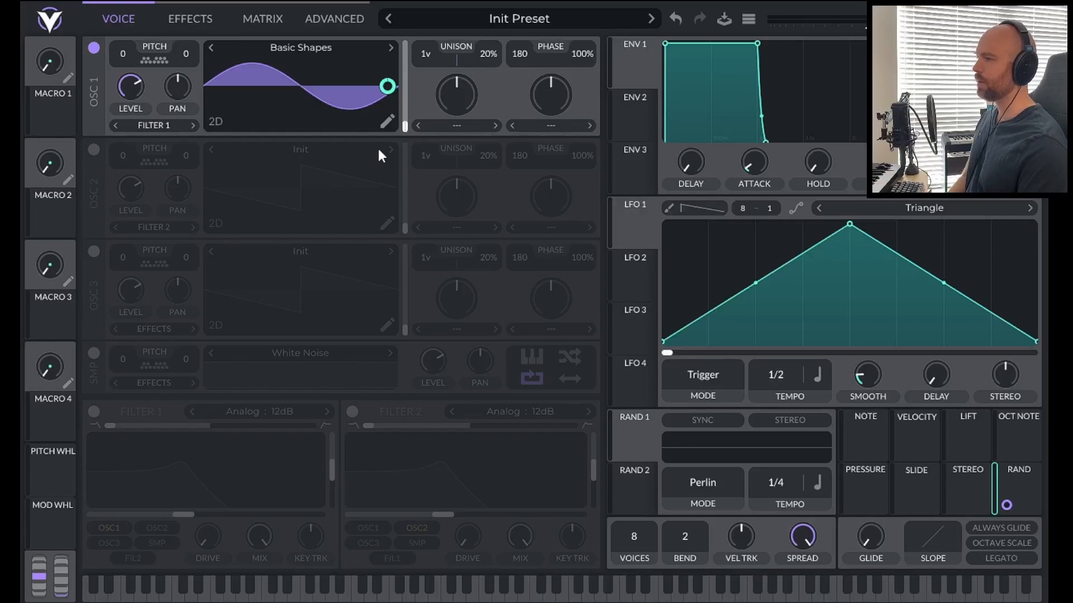
right_click(387, 87)
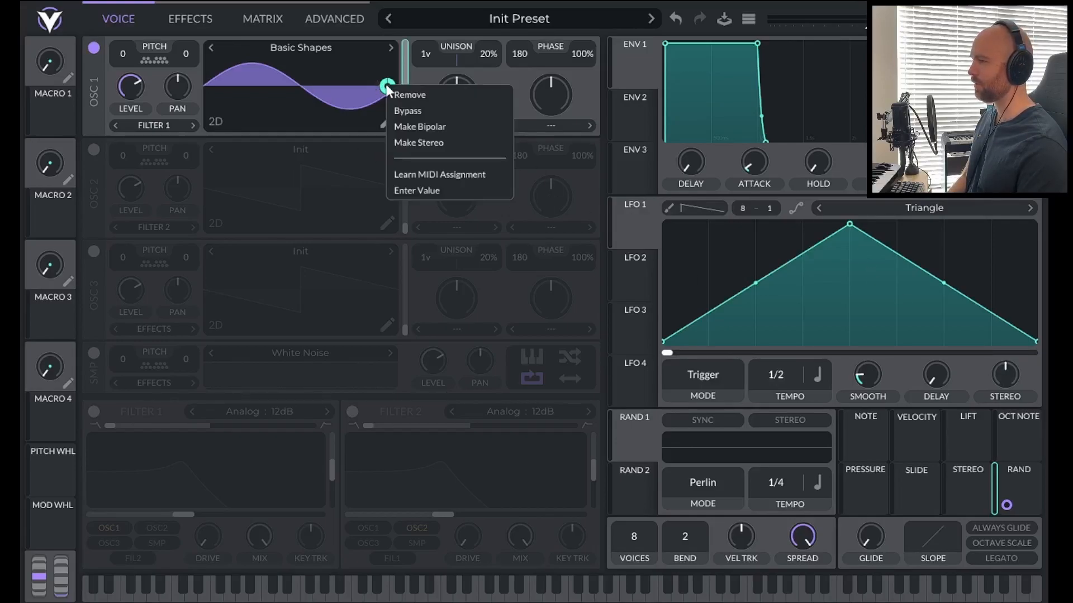
left_click(423, 191)
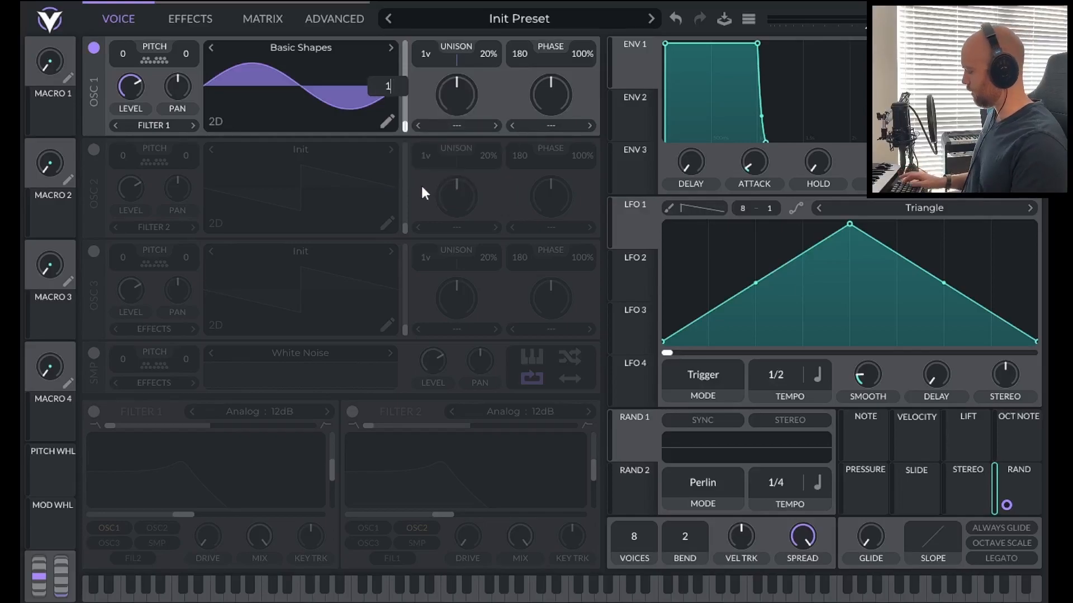
key("Return")
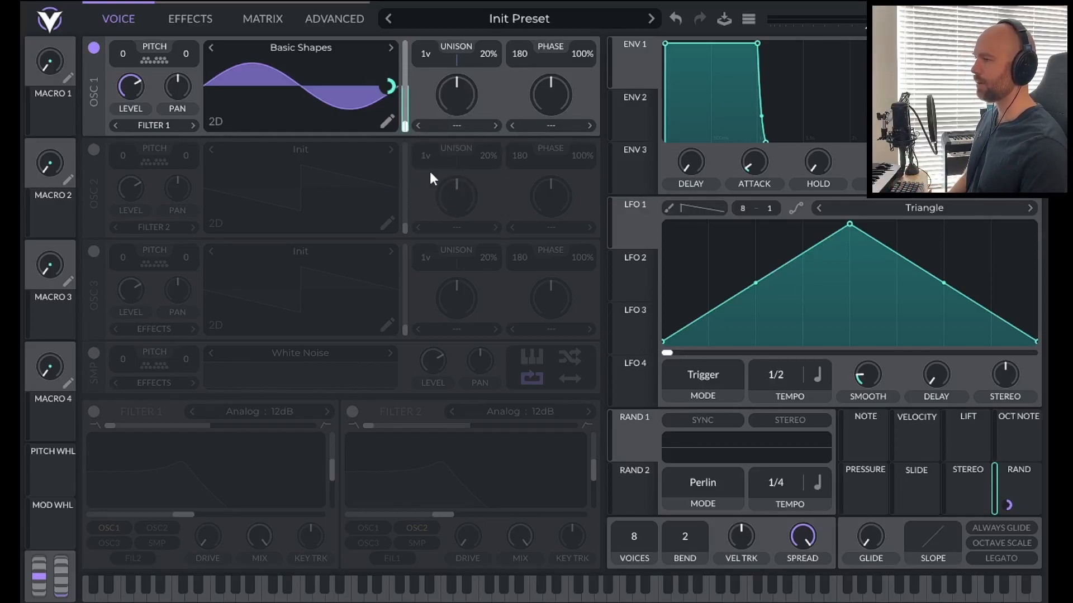
Check the keyframe positions in the wavetable editor and set Oscillator 1's wave frame to the sawtooth position, 128
left_click(386, 121)
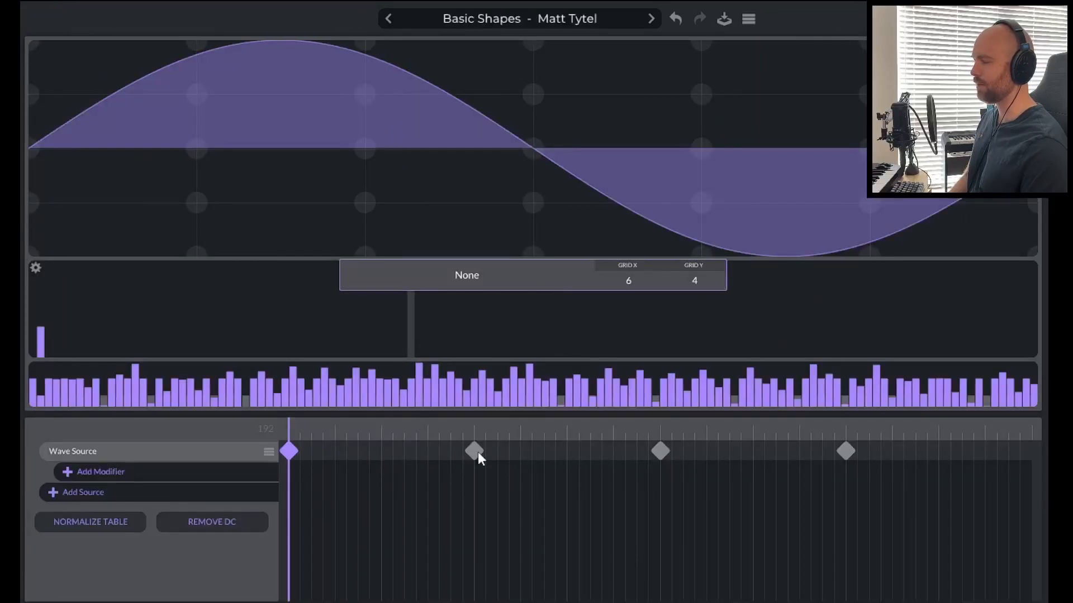
left_click(1027, 20)
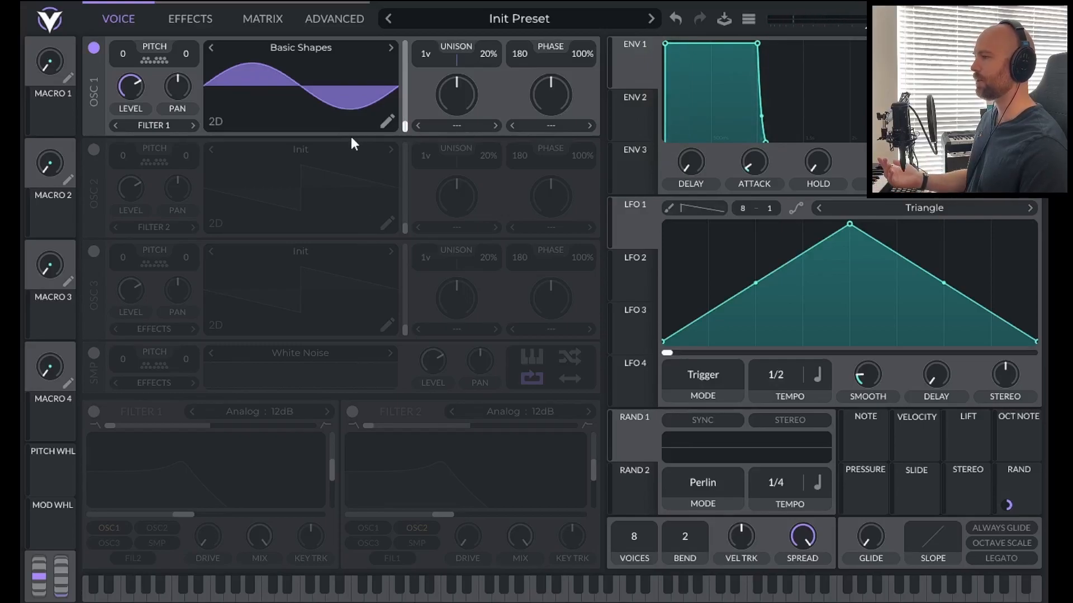
right_click(405, 127)
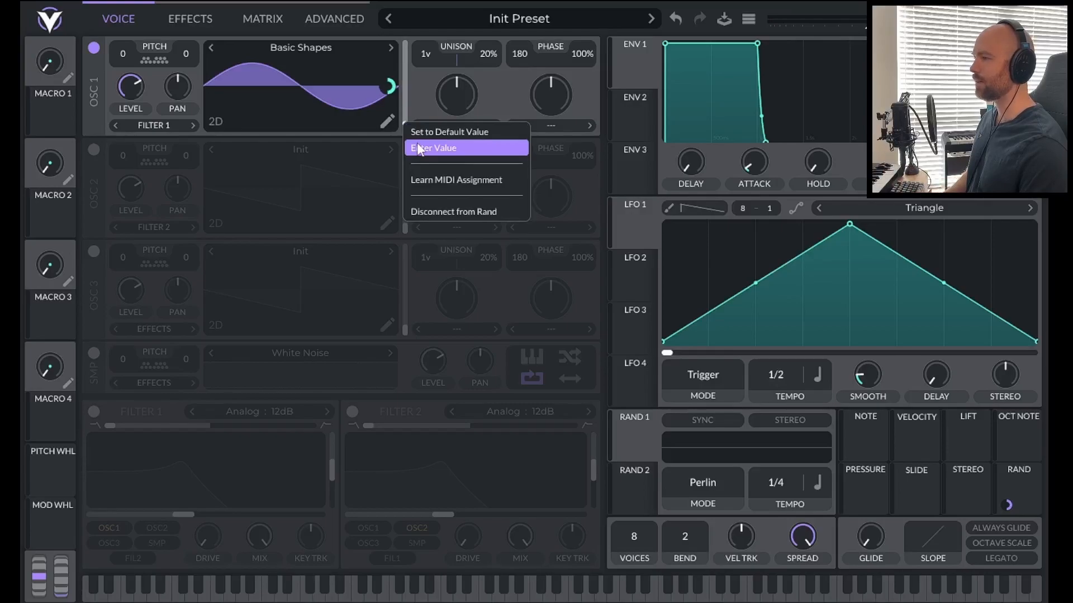
left_click(419, 147)
type("12")
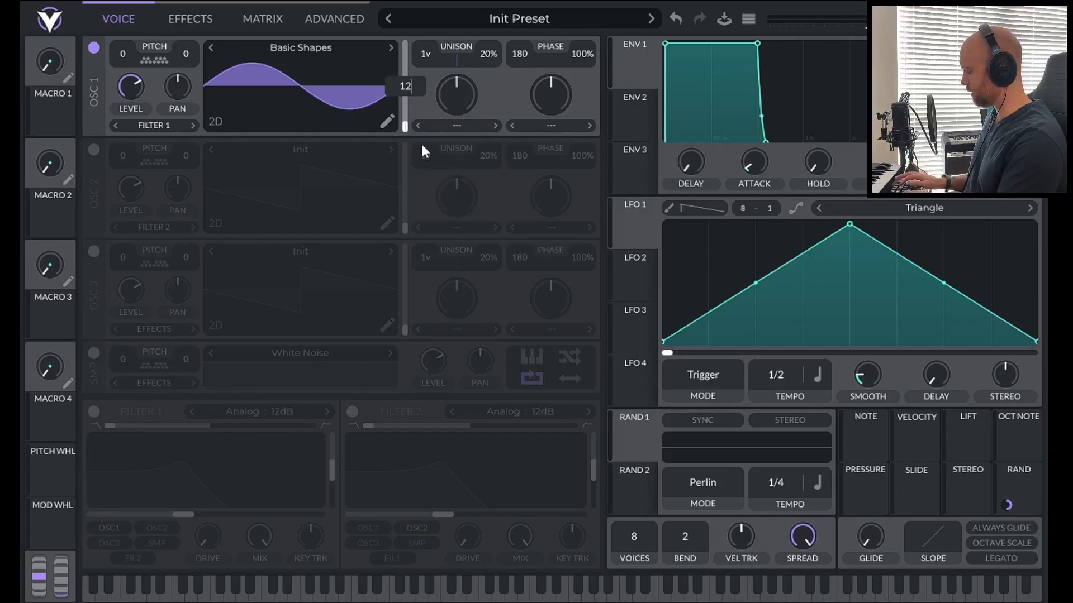
key("Return")
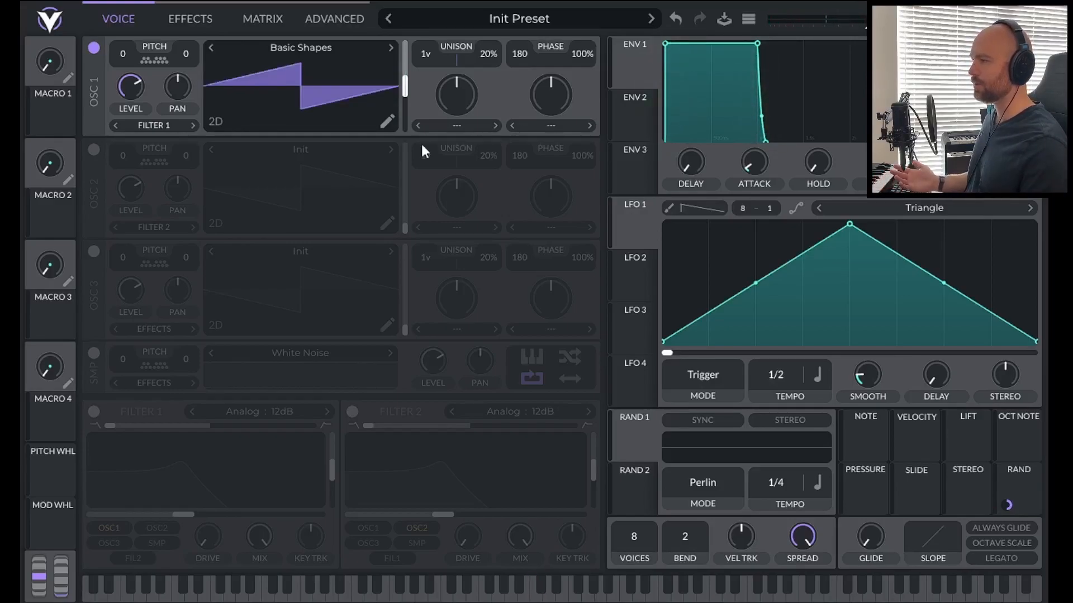
Return Oscillator 1's wave frame to the first position with the Rand modulation at its full amount
mouse_move(396, 91)
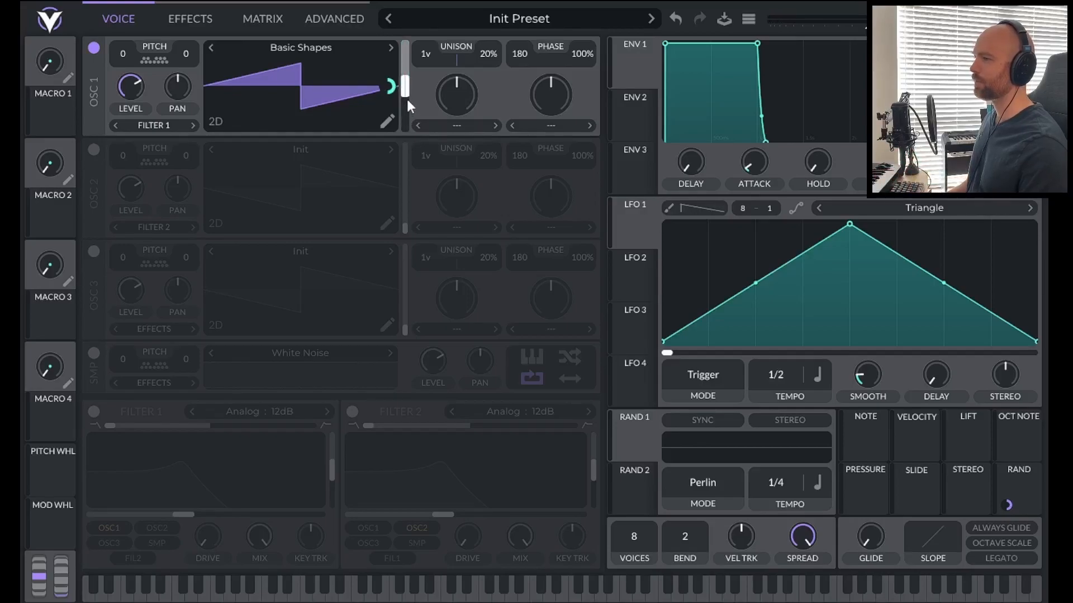
mouse_move(1006, 505)
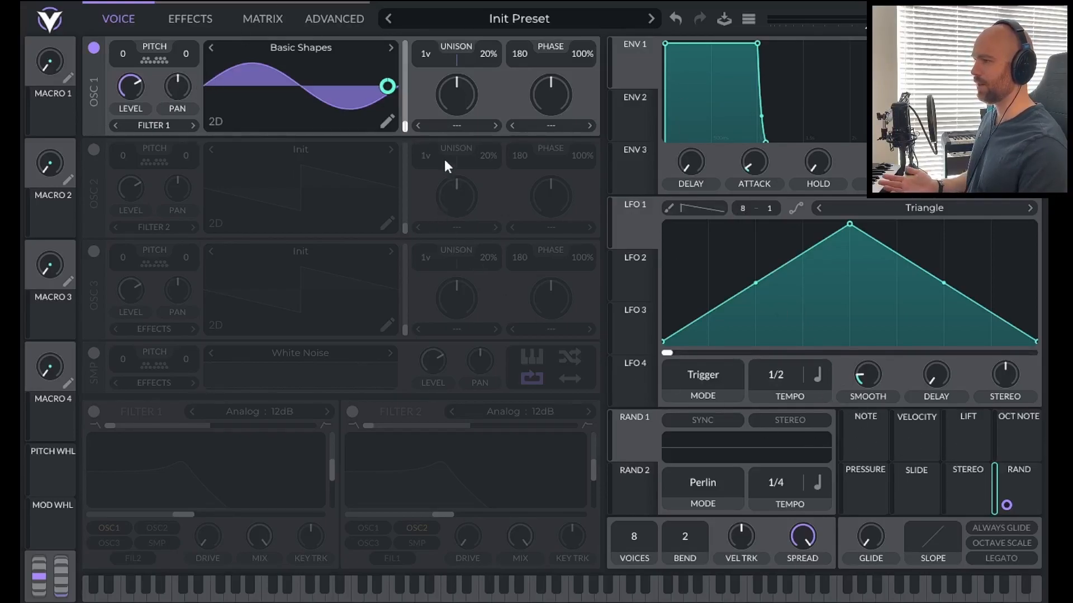
mouse_move(404, 127)
left_mouse_down()
mouse_move(405, 27)
mouse_move(402, 132)
left_mouse_up()
Assign the Rand modulator to Oscillator 1's pitch transpose and set the modulation amount to 60
left_click_drag(1006, 505, 125, 78)
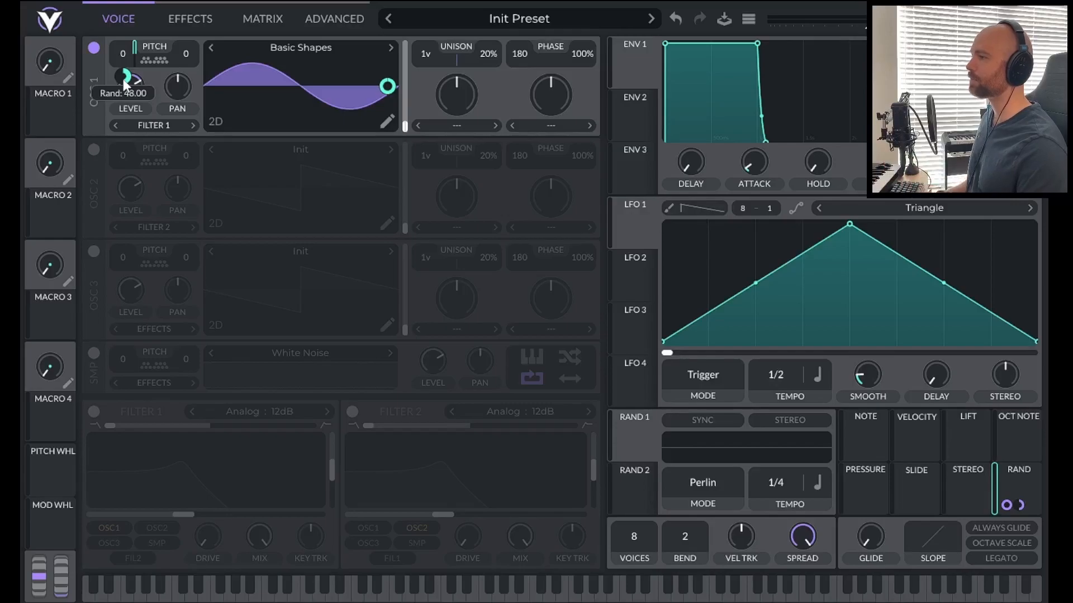
right_click(125, 79)
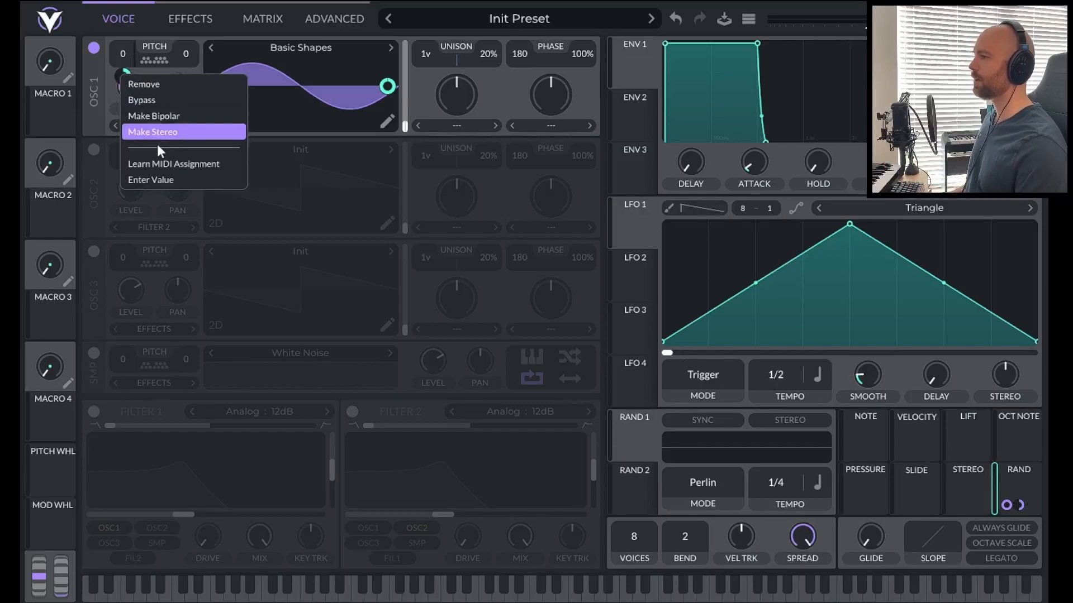
left_click(162, 178)
type("60")
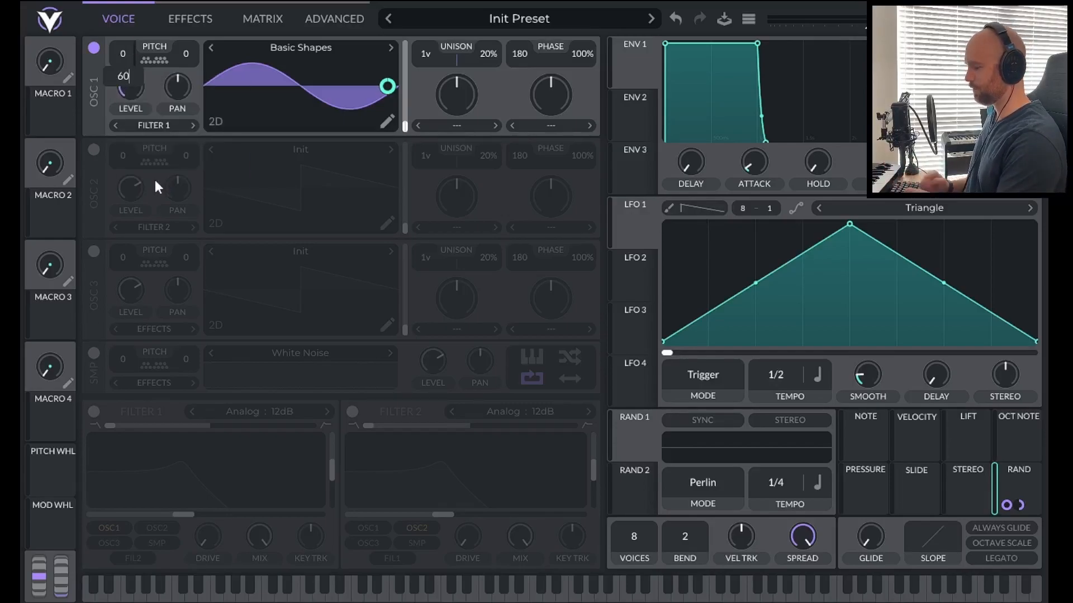
key("Return")
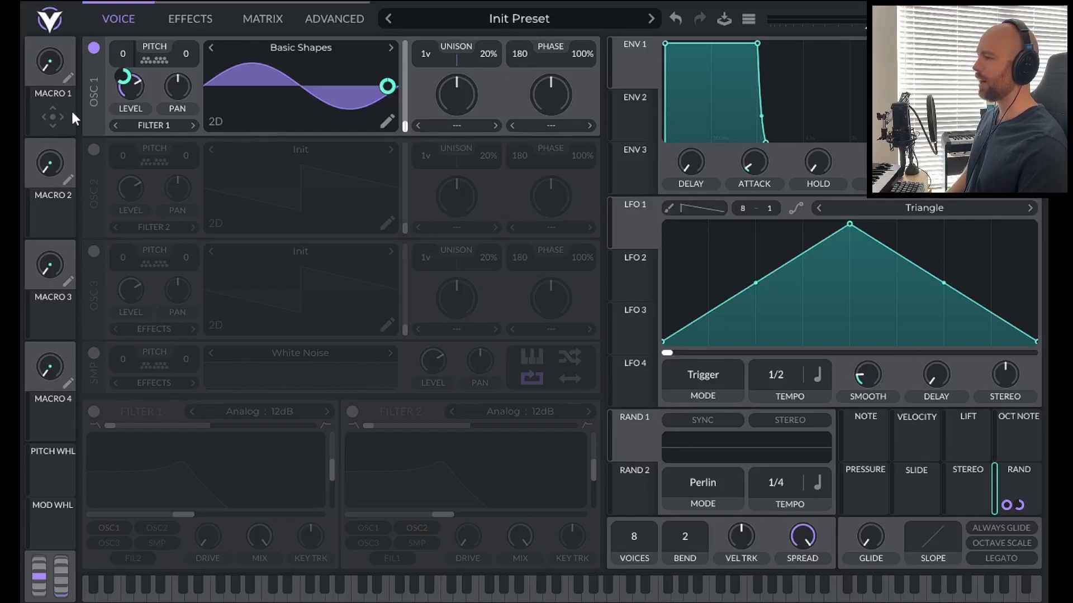
Assign Macro 1 to control the amount of the Rand modulation on Oscillator 1's pitch
mouse_move(52, 73)
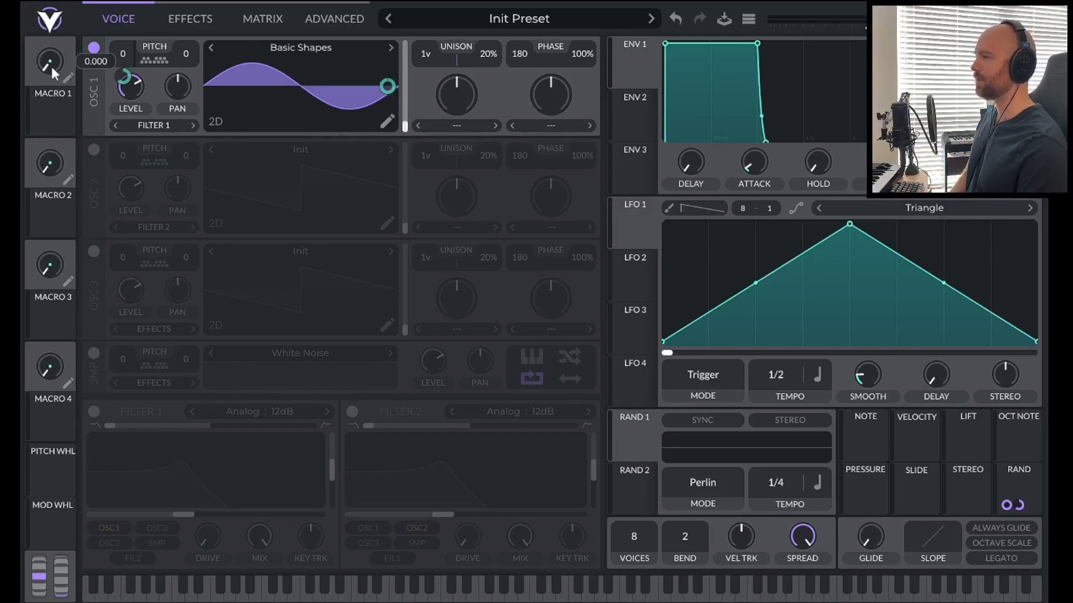
mouse_move(55, 130)
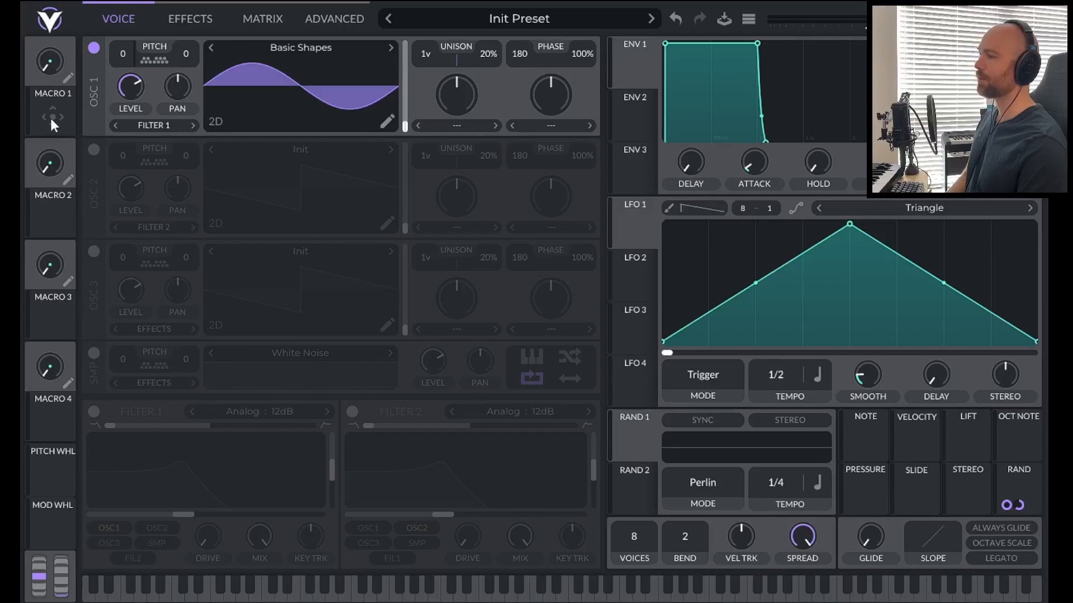
left_click_drag(53, 109, 1020, 506)
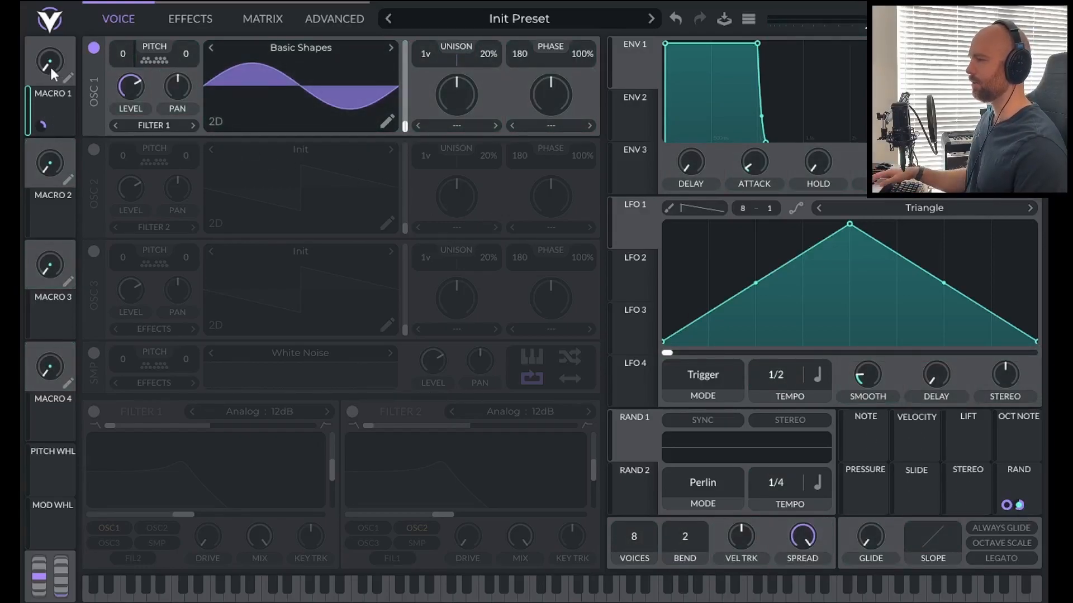
Raise Macro 1 to maximum and bring it back to zero to audition its effect on the random pitch
mouse_move(53, 70)
left_click_drag(52, 68, 83, 10)
mouse_move(43, 130)
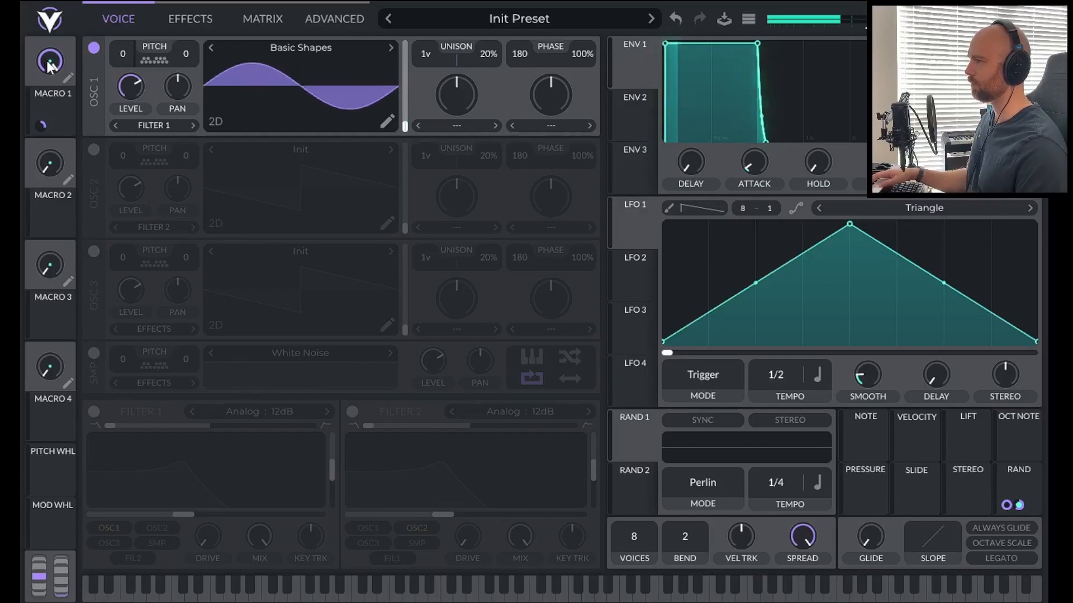
left_click_drag(48, 65, 40, 219)
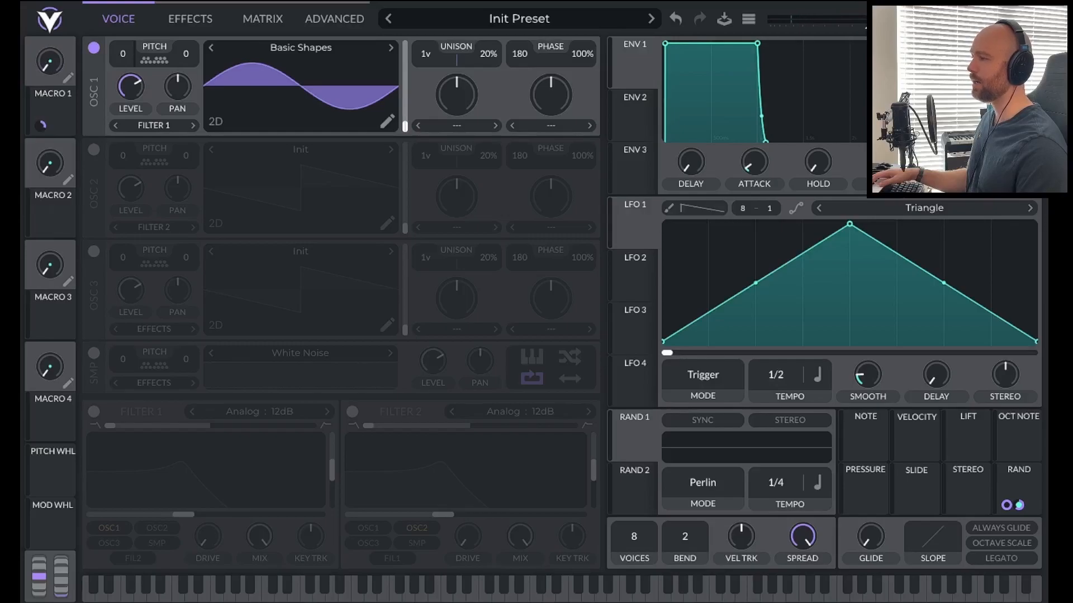
Assign Macro 1 to Oscillator 1's transpose with a modulation amount of -24, then lower the macro from its maximum
left_click_drag(47, 68, 62, 3)
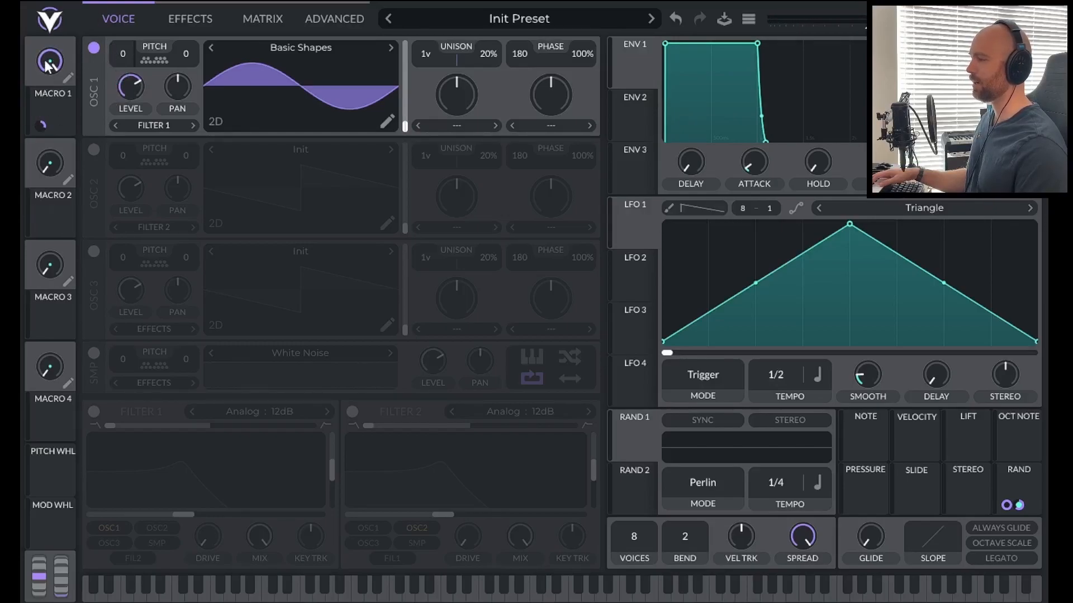
left_click_drag(48, 65, 106, 75)
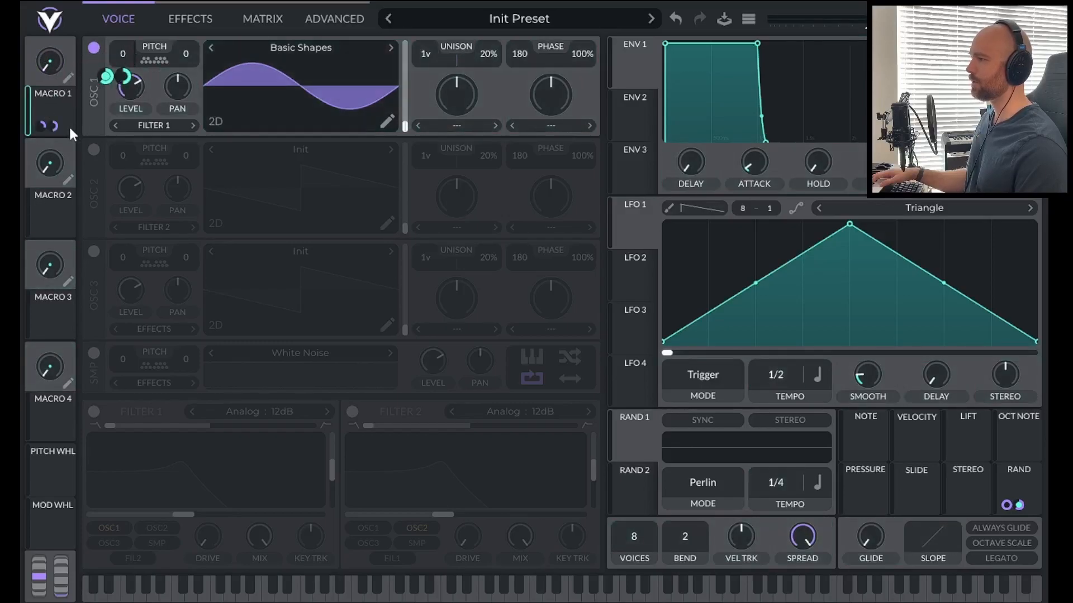
right_click(54, 124)
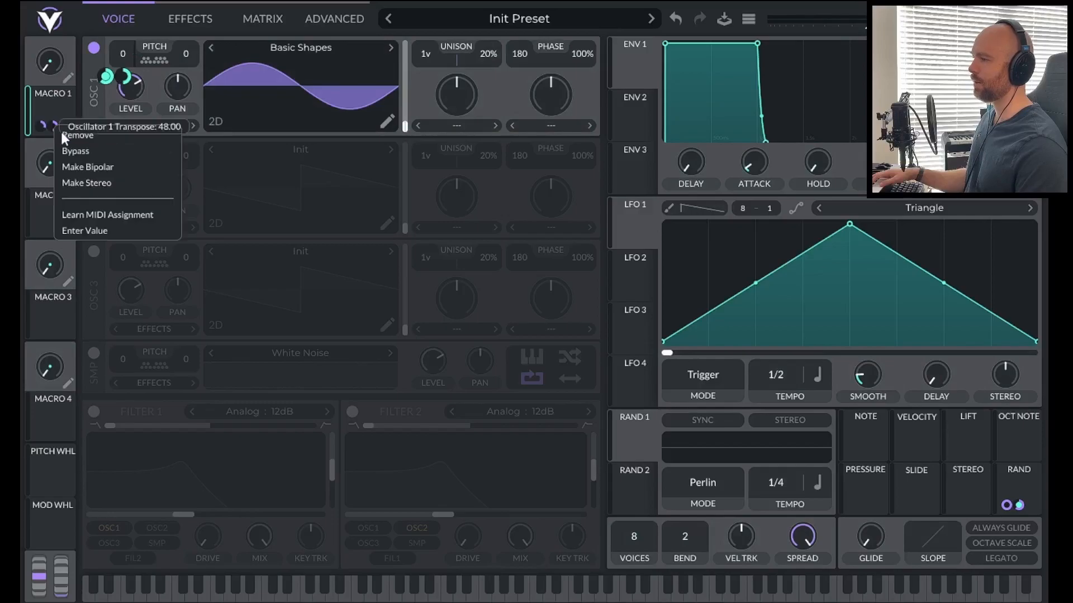
left_click(70, 227)
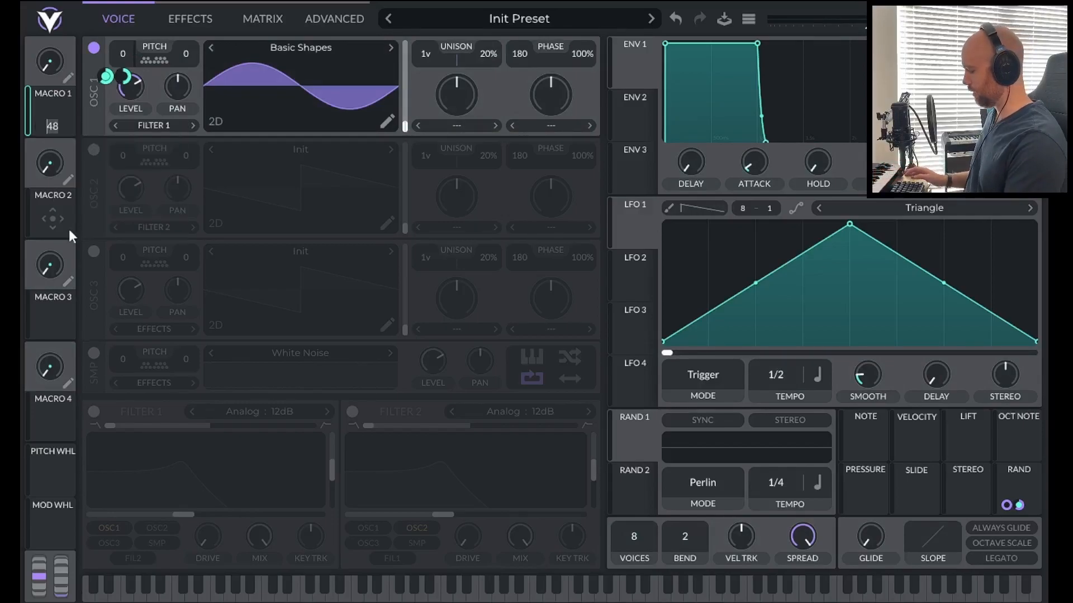
type("-24")
key("Return")
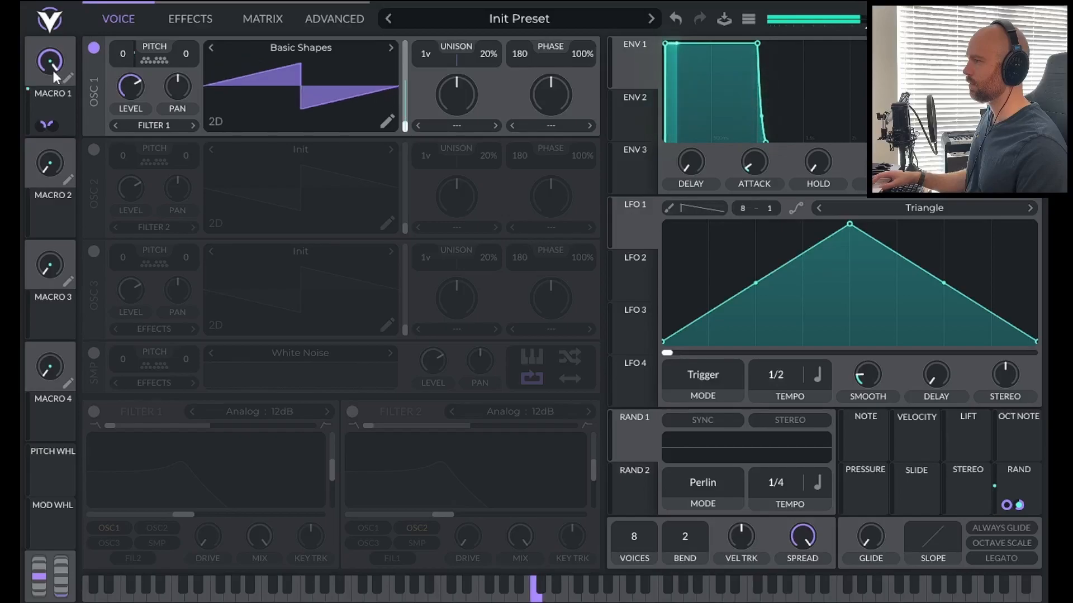
left_click_drag(49, 63, 32, 107)
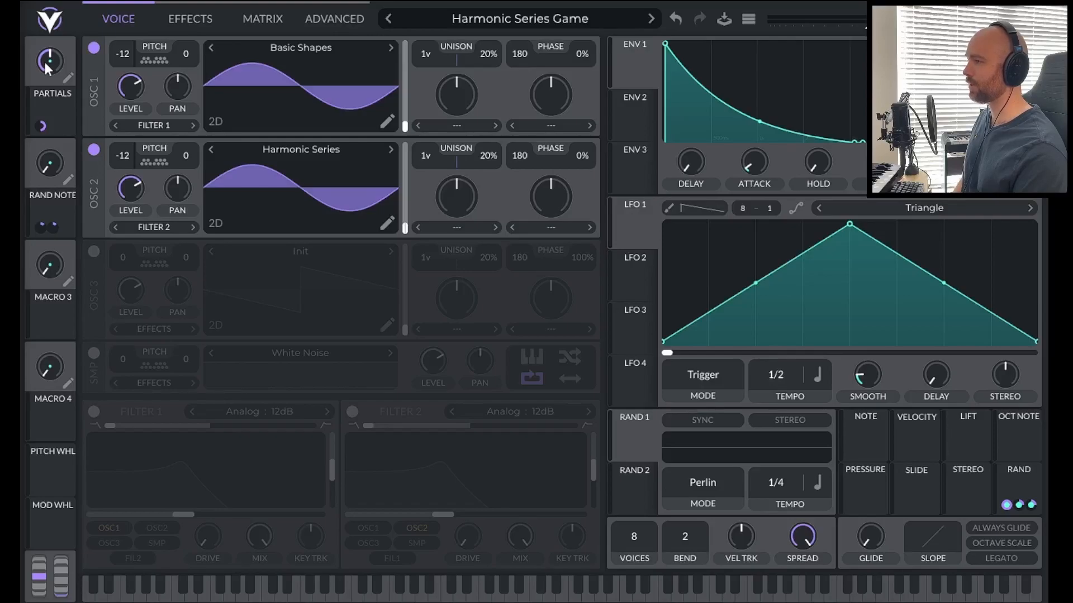
Sweep the Partials macro down to zero and back up in the Harmonic Series Game preset to demonstrate its effect
left_click_drag(47, 65, 23, 163)
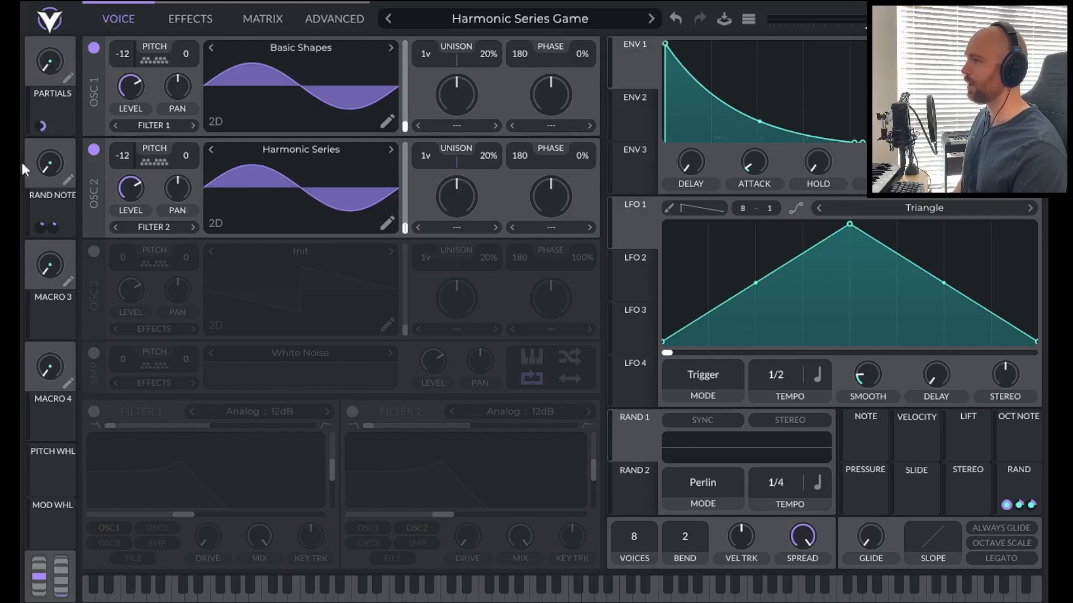
left_click_drag(41, 76, 41, 44)
left_click_drag(410, 225, 388, 240)
Set the Partials macro to its halfway position and turn the Rand Note macro down to zero
right_click(53, 62)
left_click(64, 82)
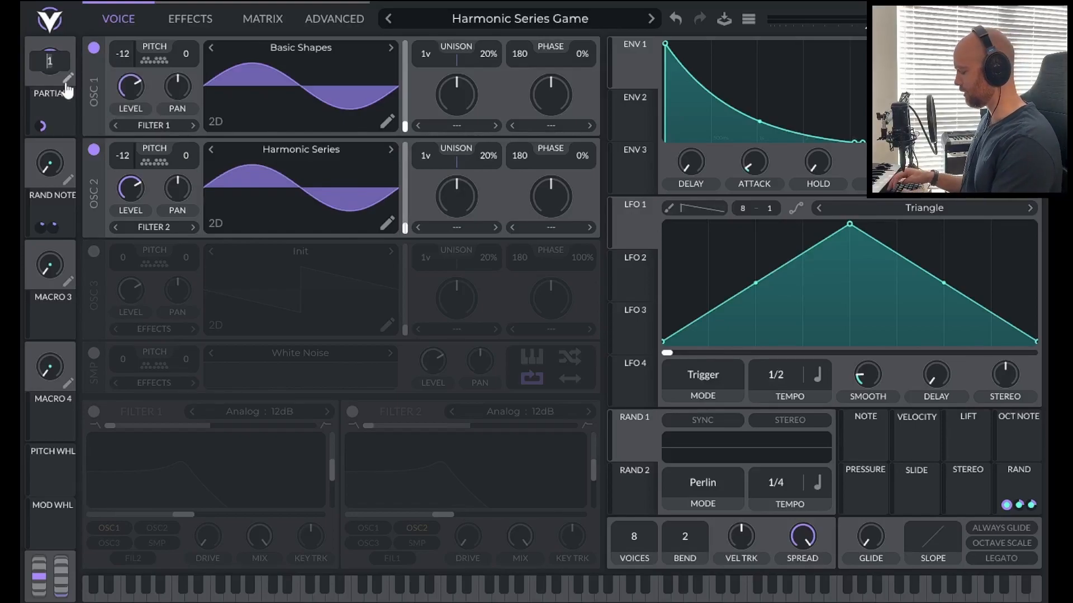
type("4")
key("Return")
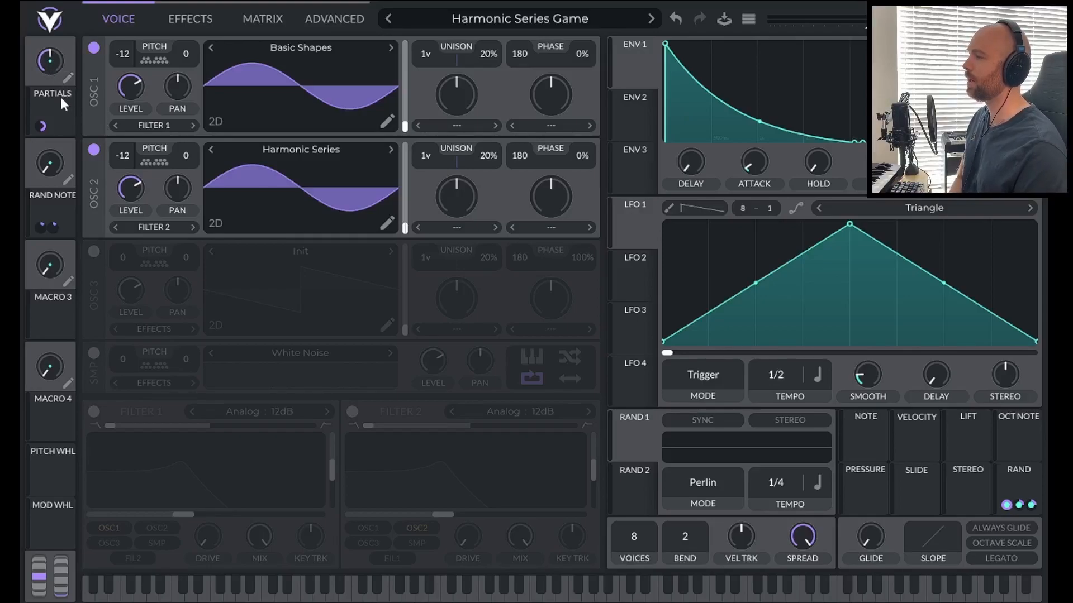
left_click_drag(52, 161, 37, 181)
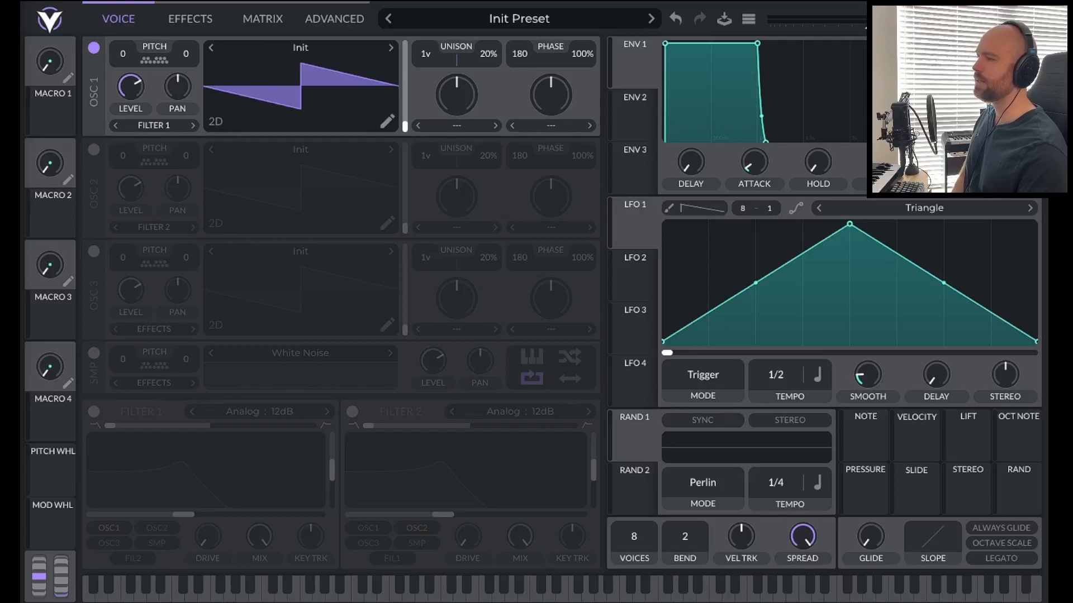
Load the Basic Shapes wavetable into Oscillator 1 of the Init Preset and set its phase randomization to 0%
left_click(305, 48)
left_click(694, 76)
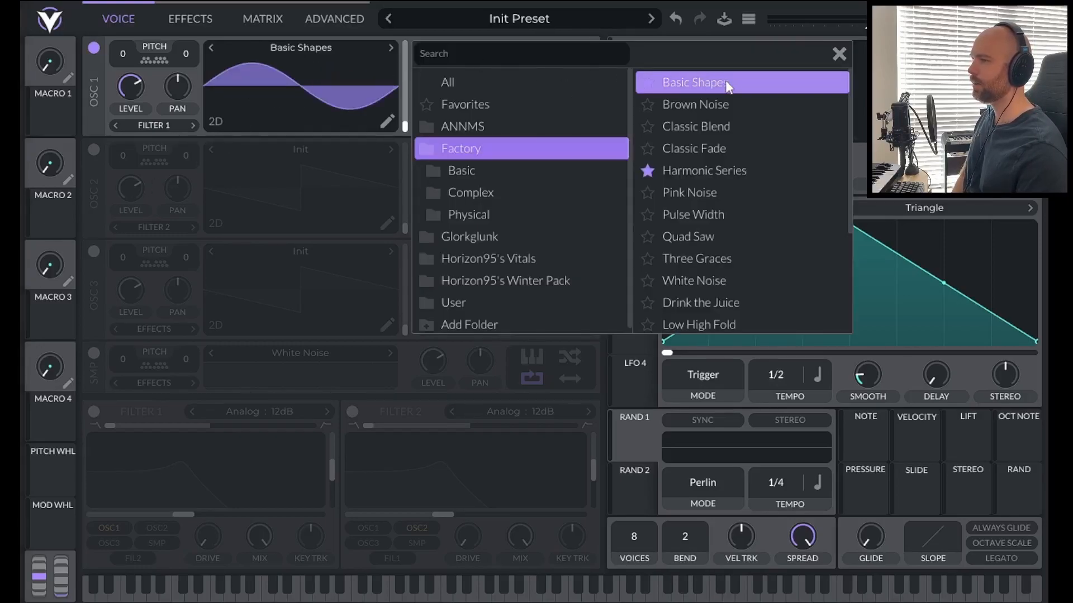
left_click(838, 52)
left_click_drag(584, 57, 586, 70)
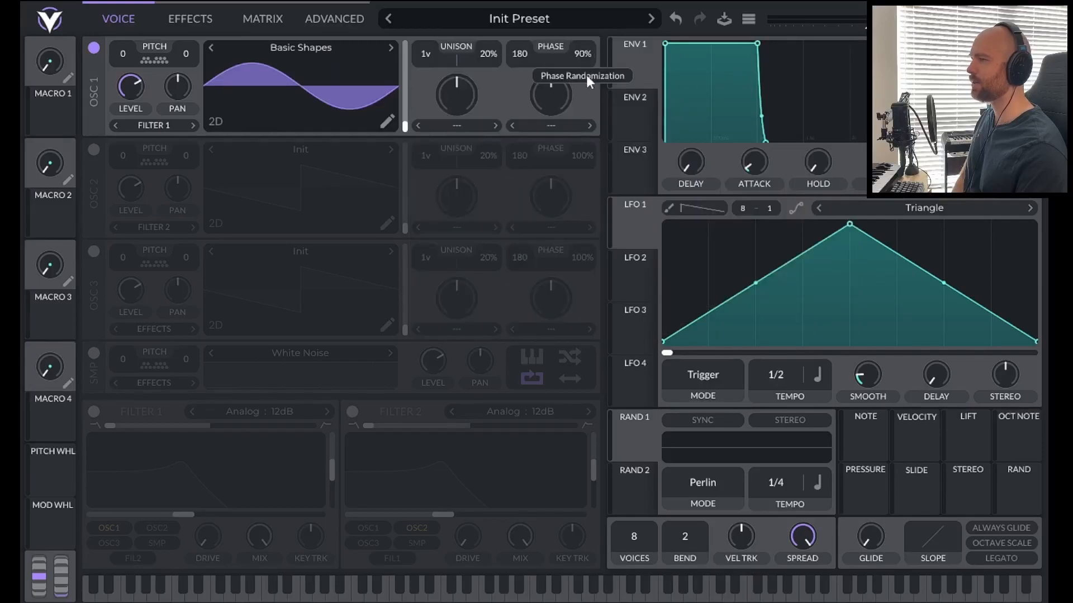
Enable Oscillator 2, load the factory Harmonic Series wavetable into it, and keep its wave frame at 0
left_click(94, 150)
left_click(307, 146)
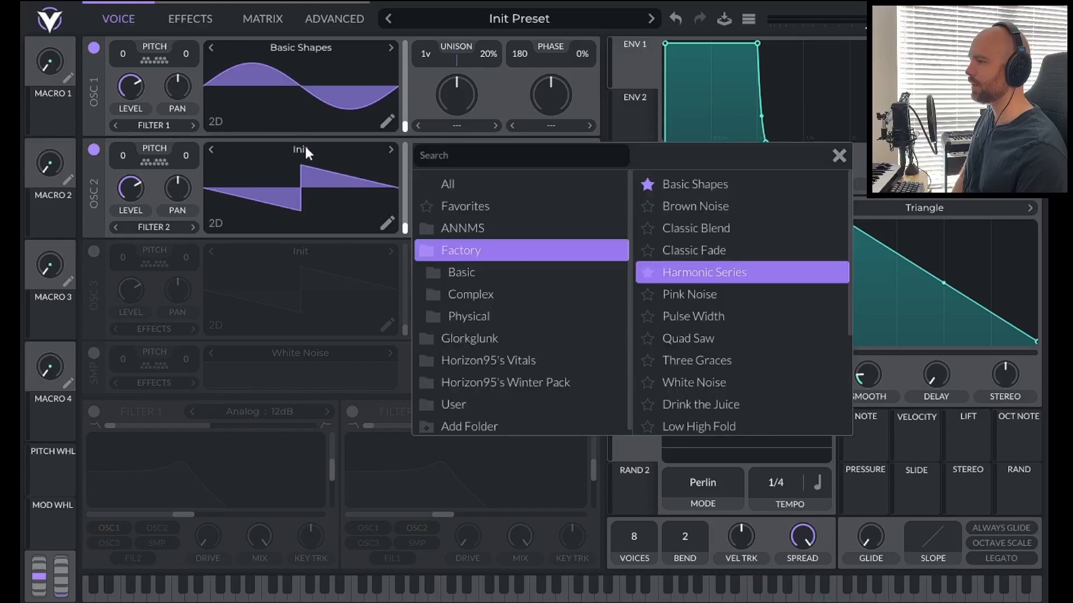
left_click(723, 273)
left_click(836, 157)
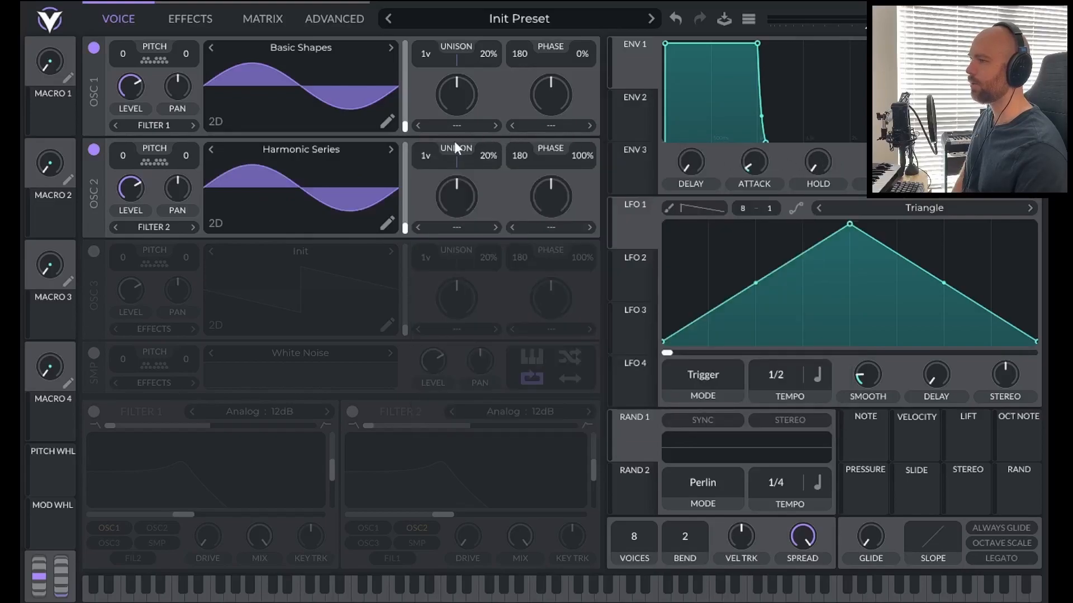
left_click_drag(406, 227, 408, 262)
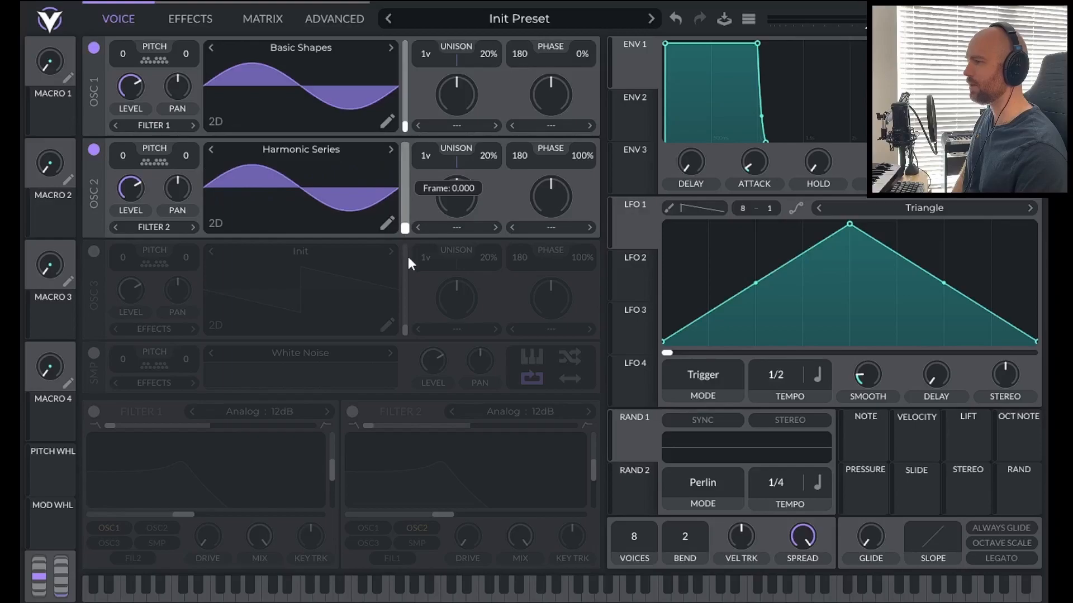
Set the wave source's blend mode to None in Oscillator 2's wavetable editor and return to the synth view
left_click(387, 224)
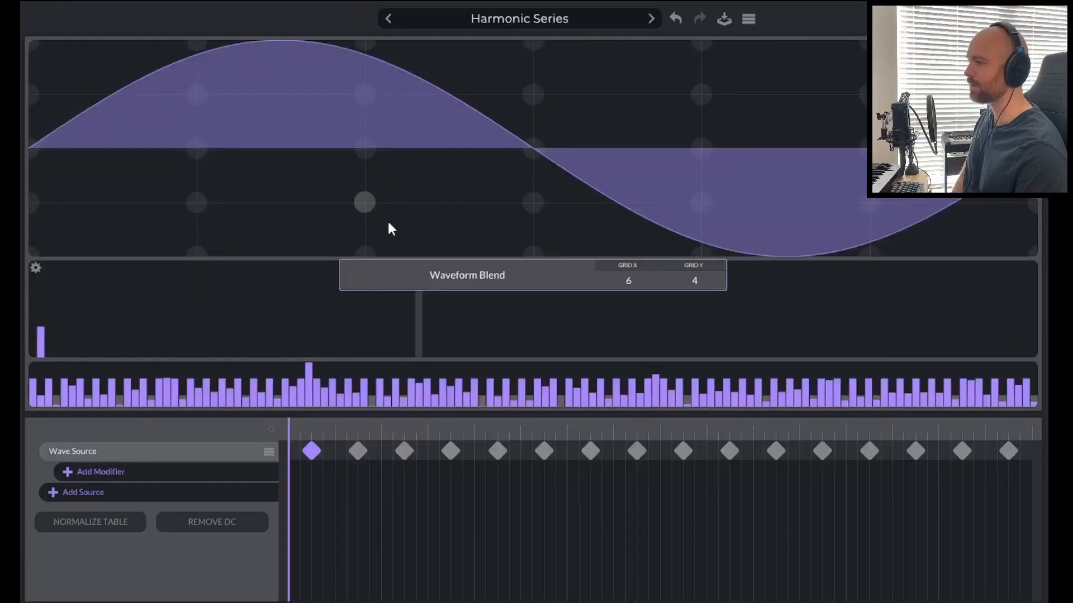
left_click(461, 276)
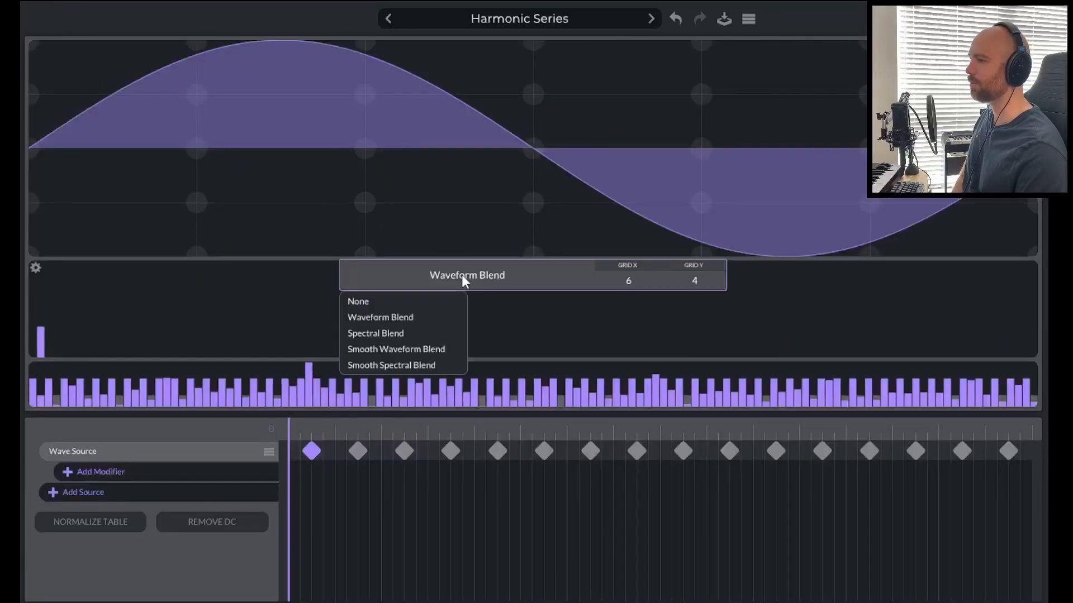
left_click(423, 300)
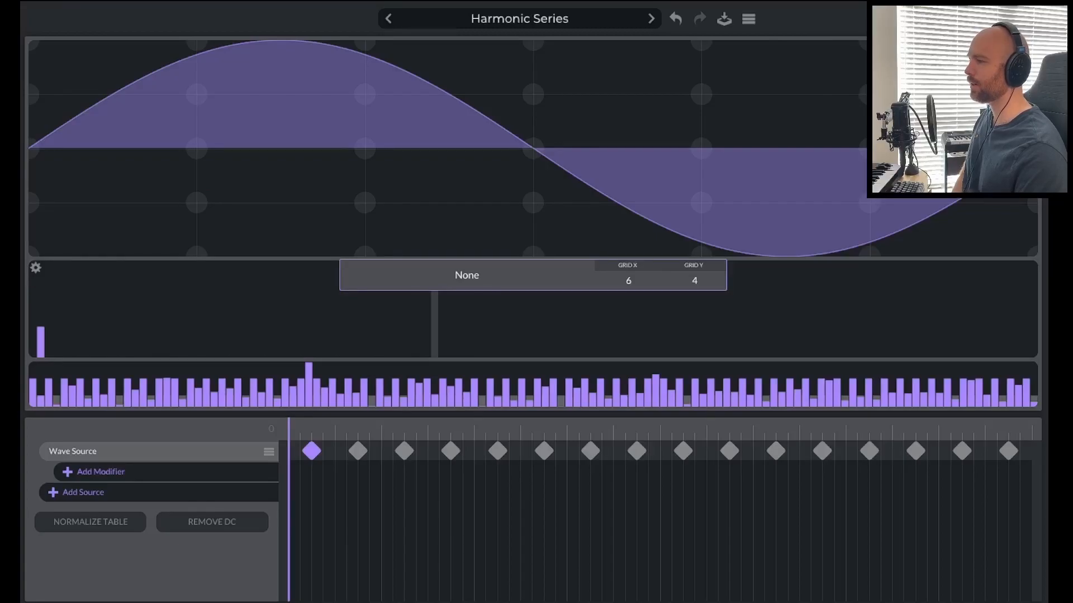
left_click(1029, 19)
mouse_move(404, 227)
left_mouse_down()
mouse_move(405, 187)
mouse_move(411, 243)
left_mouse_up()
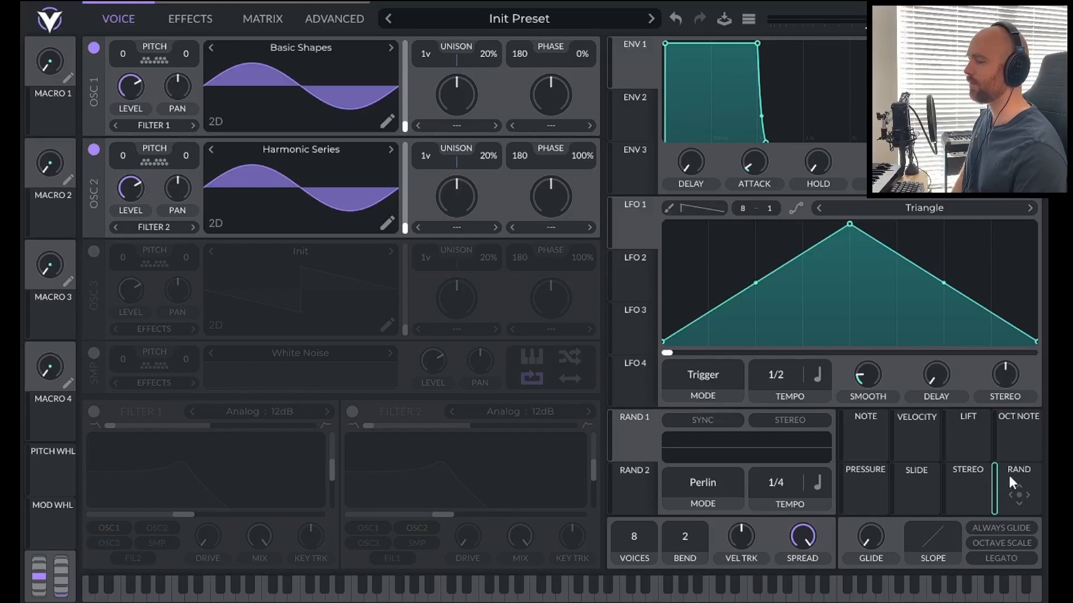
Assign the Rand modulator to Oscillator 2's wave frame and make Macro 1 control that modulation's amount
left_click_drag(1016, 489, 388, 188)
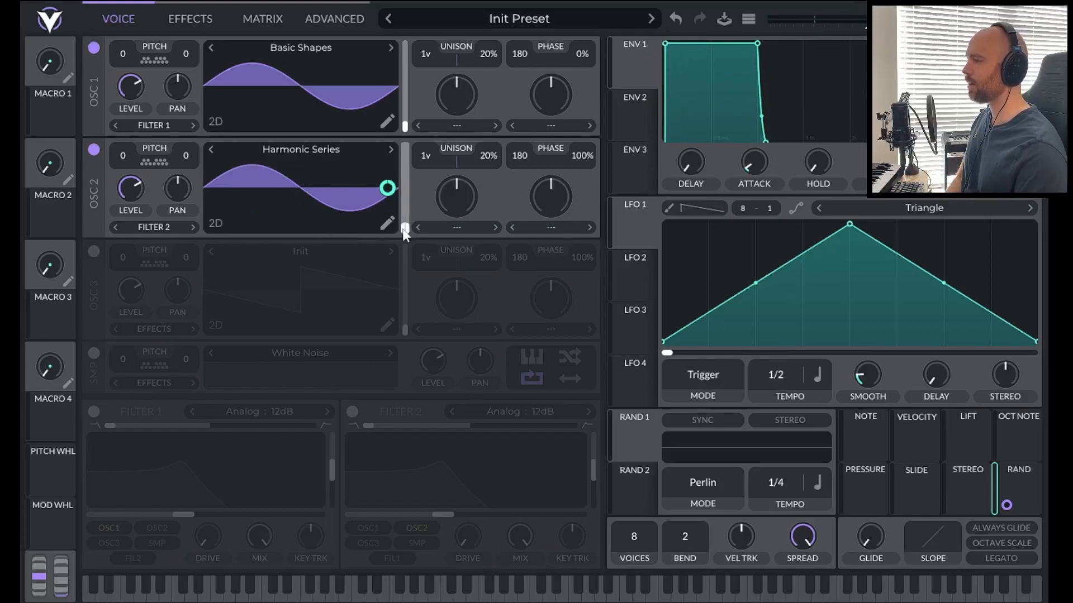
left_click_drag(402, 234, 396, 354)
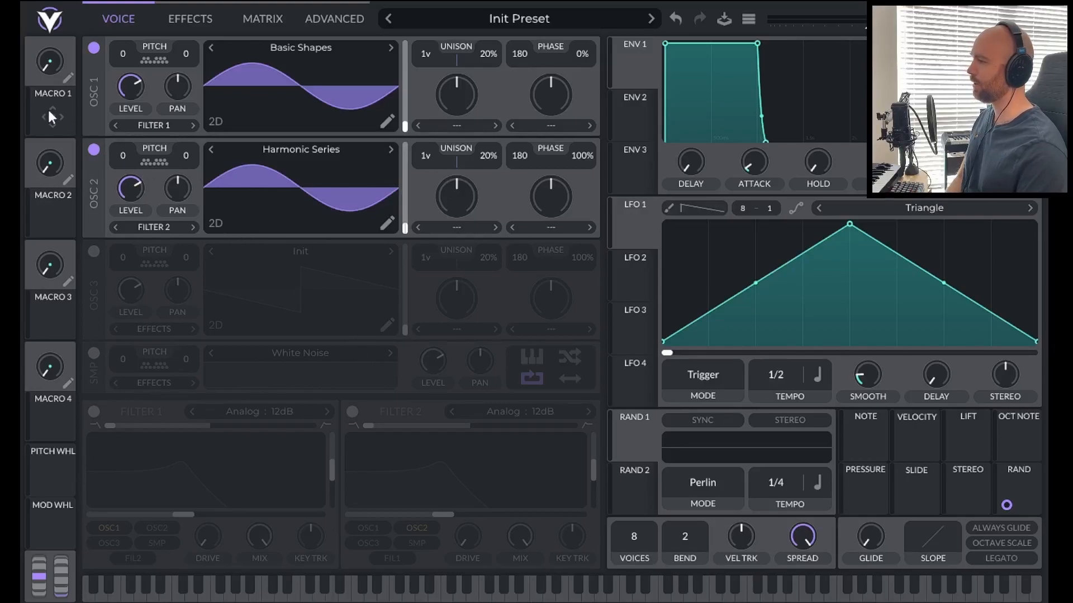
left_click_drag(49, 113, 1006, 505)
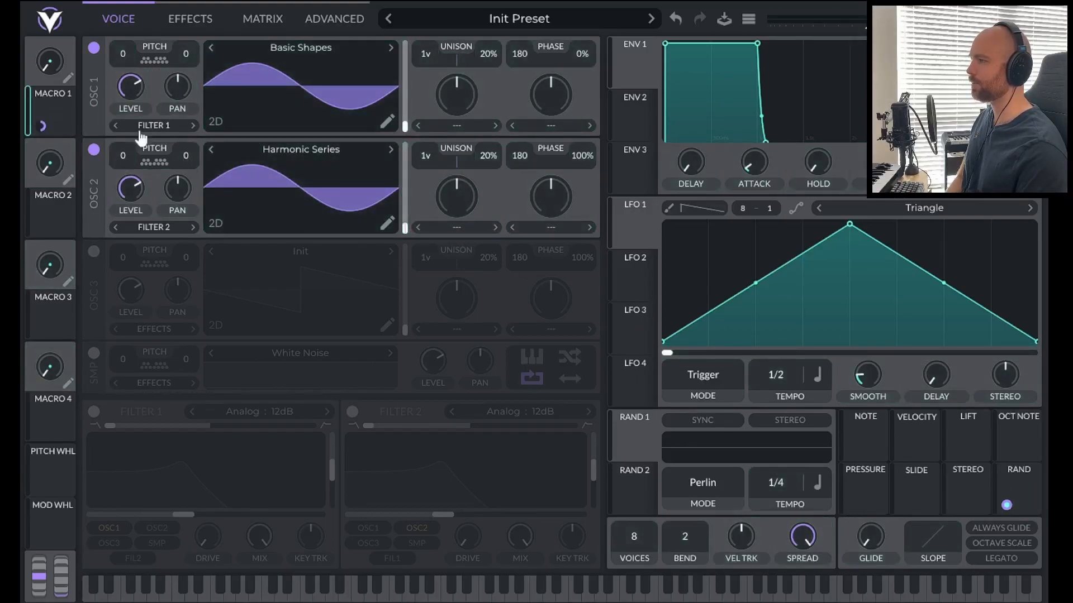
Set Macro 1 to 0.5
right_click(47, 59)
left_click(52, 79)
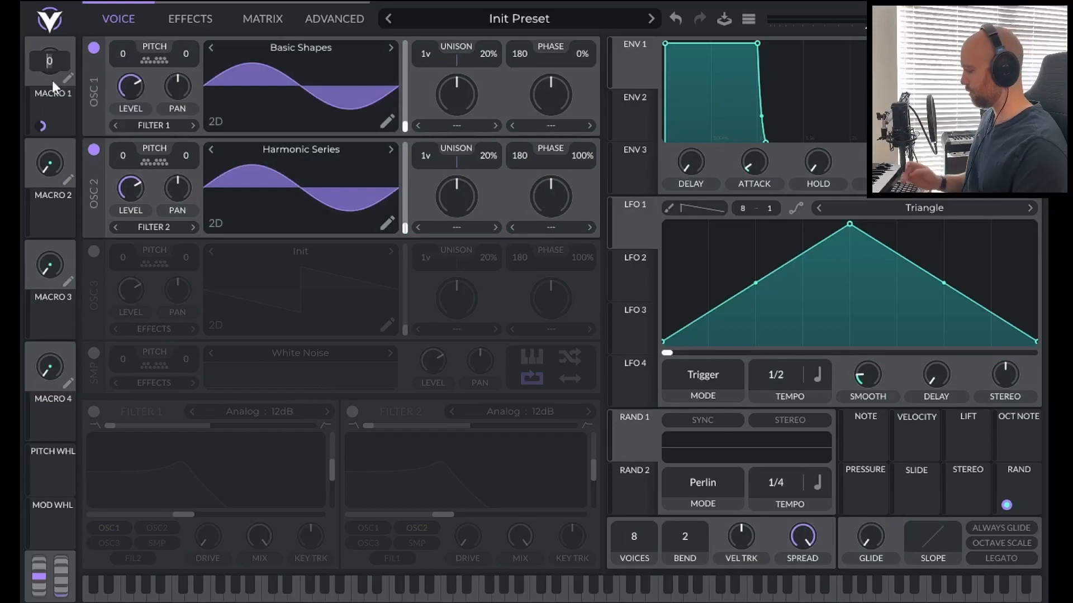
type("50")
key("Return")
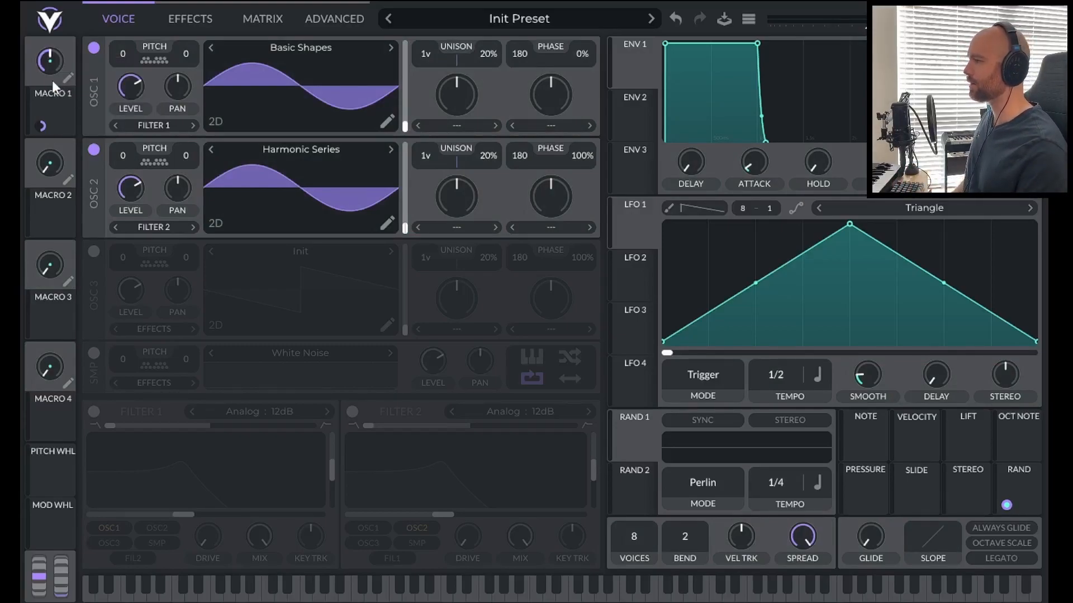
Set Macro 1 to 0.2
right_click(52, 80)
left_click(65, 79)
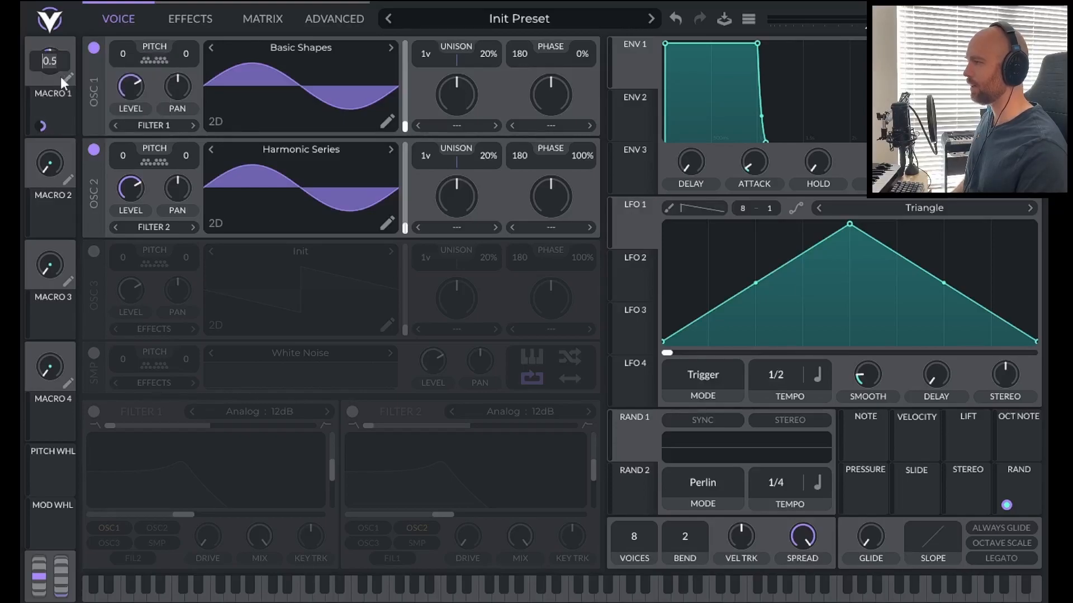
type(".2")
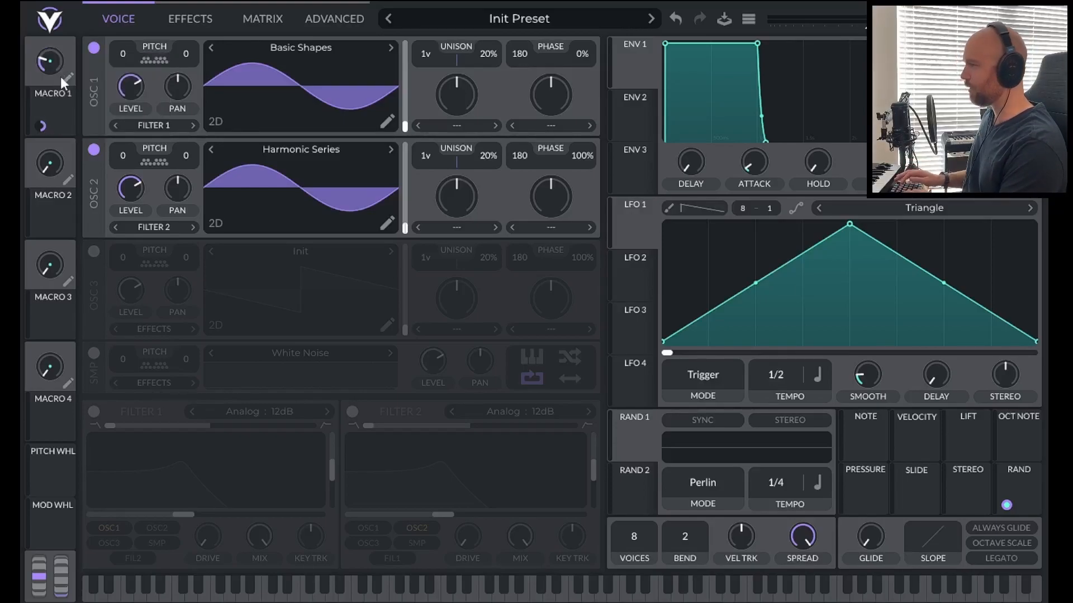
key("Return")
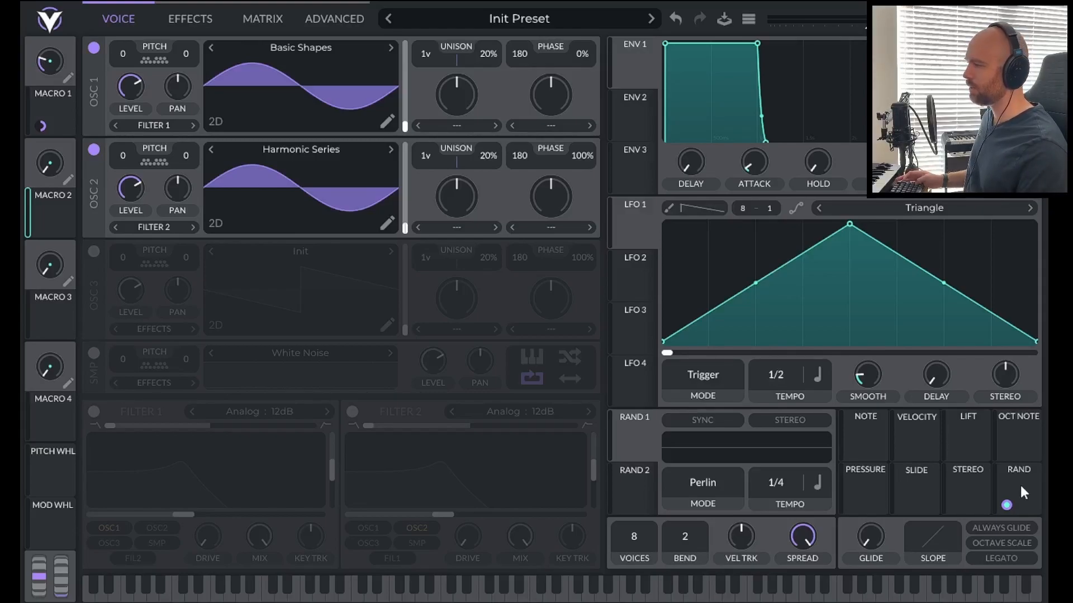
Assign the Rand modulator to the pitch transpose of both Oscillator 1 and Oscillator 2
left_click_drag(1020, 485, 124, 74)
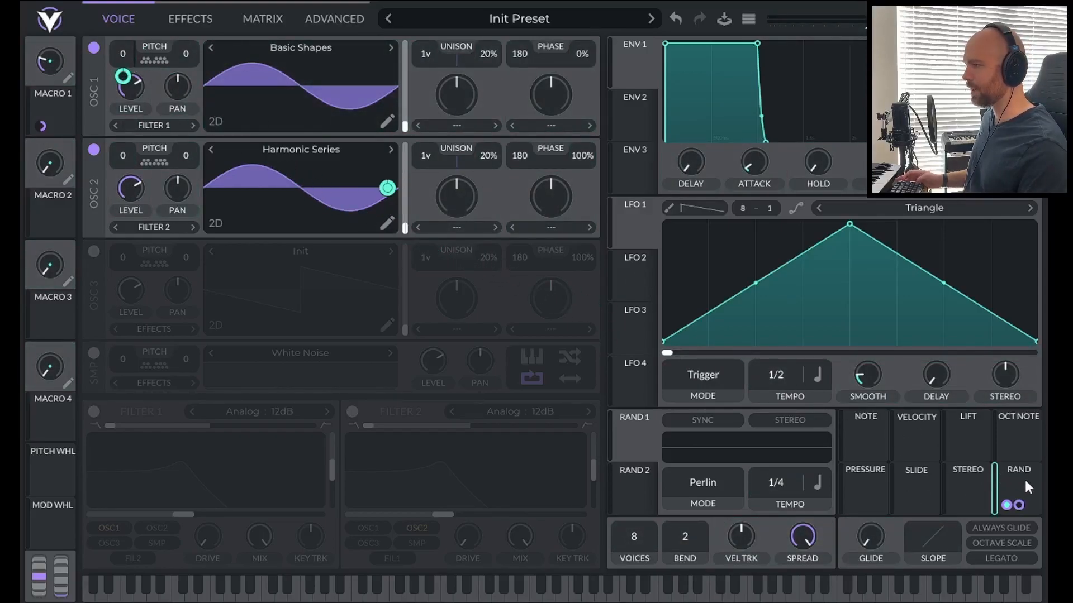
left_click_drag(1019, 505, 123, 155)
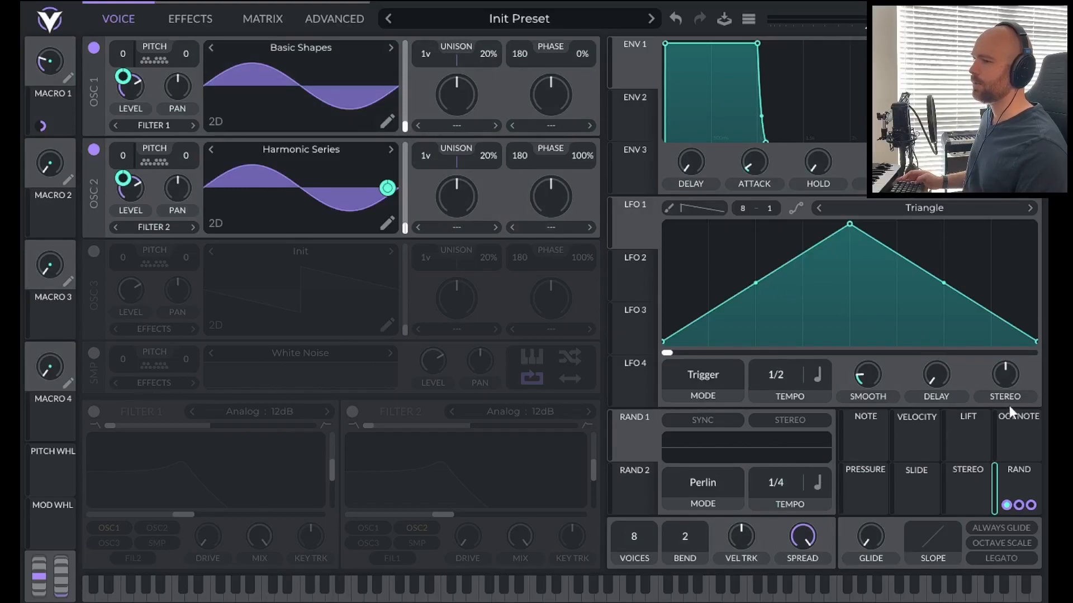
right_click(1020, 503)
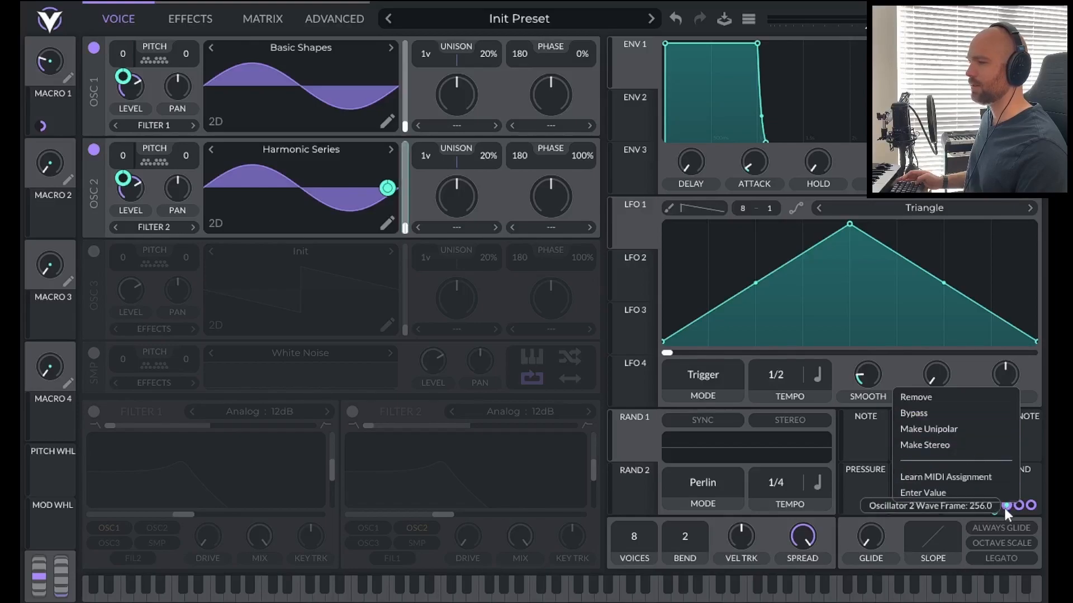
right_click(1029, 505)
left_click(1035, 477)
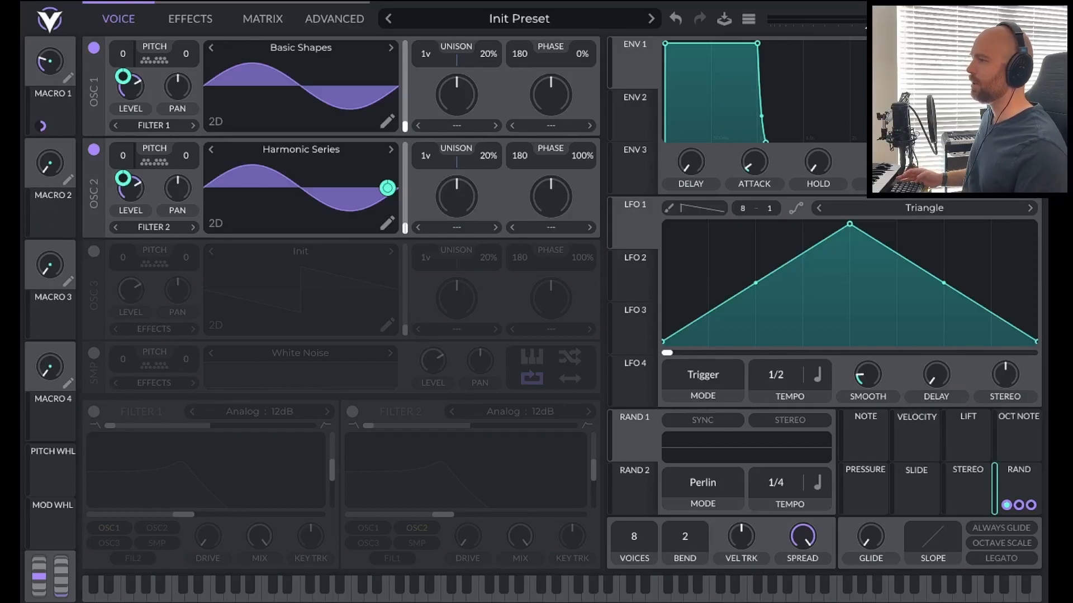
Make Macro 2 control the Rand modulation amounts on both oscillators' transpose, then raise it and return it to zero to audition the effect
mouse_move(58, 214)
left_mouse_down()
mouse_move(652, 287)
mouse_move(1037, 484)
mouse_move(1022, 506)
left_mouse_up()
mouse_move(63, 218)
left_mouse_down()
mouse_move(936, 416)
mouse_move(1030, 506)
left_mouse_up()
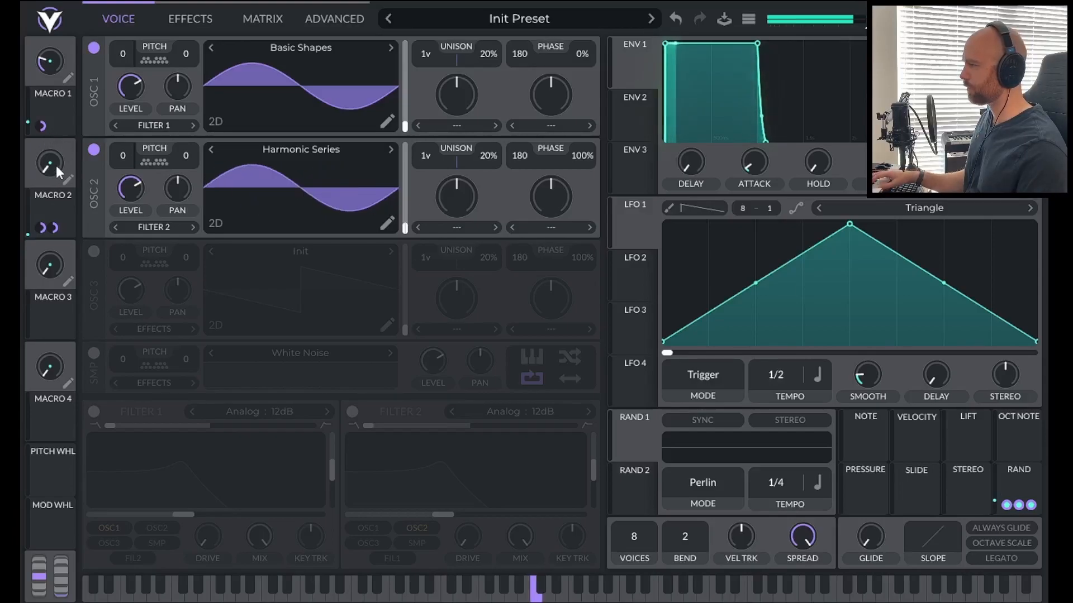
left_click_drag(49, 166, 48, 118)
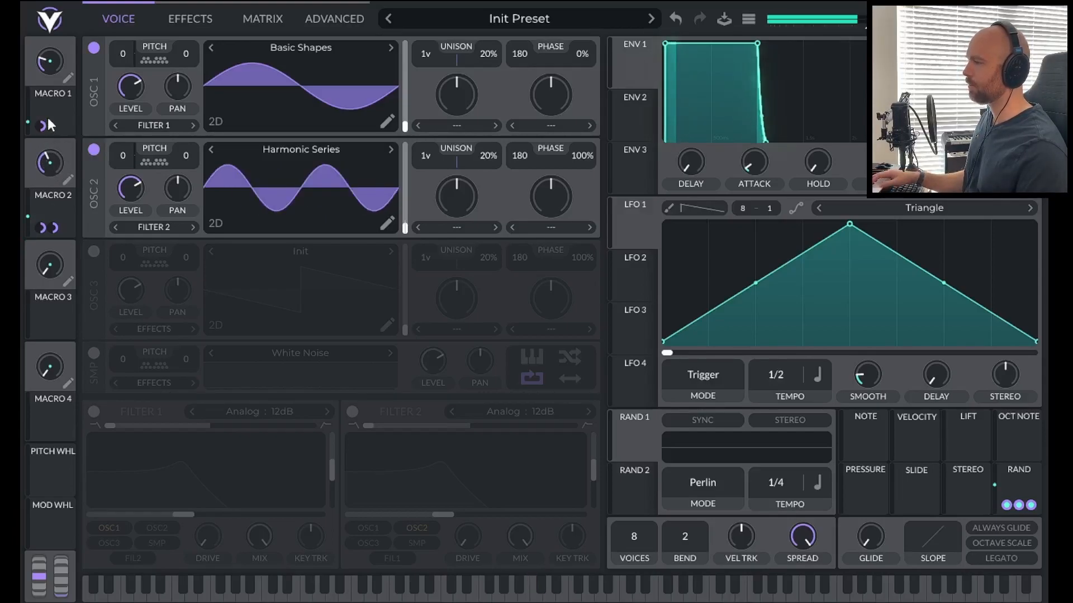
left_click_drag(53, 163, 48, 190)
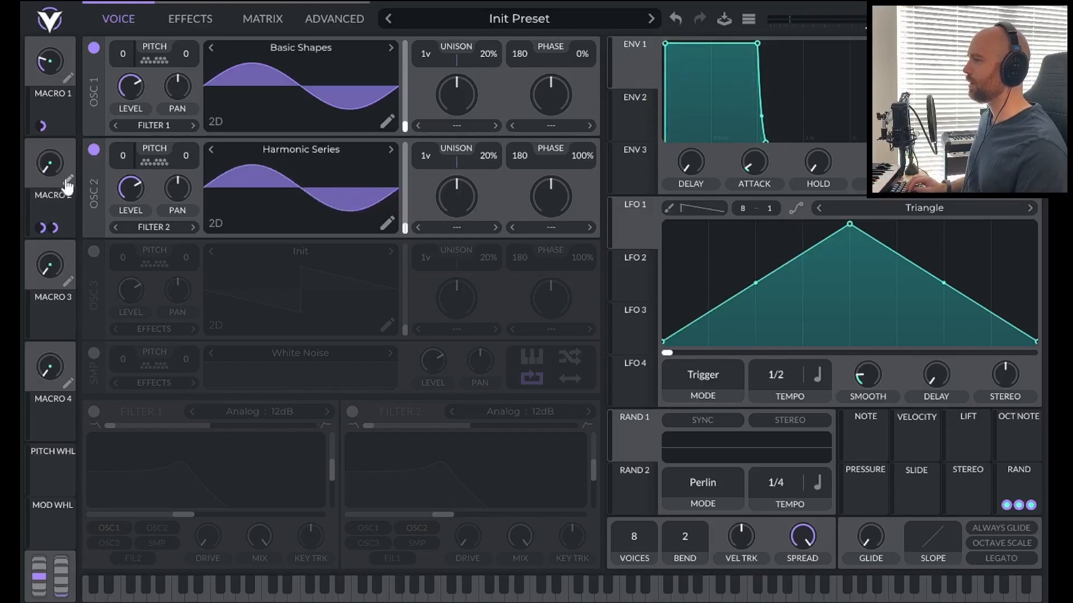
Rename Macro 2 to RAND PITCH and Macro 1 to PARTIALS
left_click(69, 181)
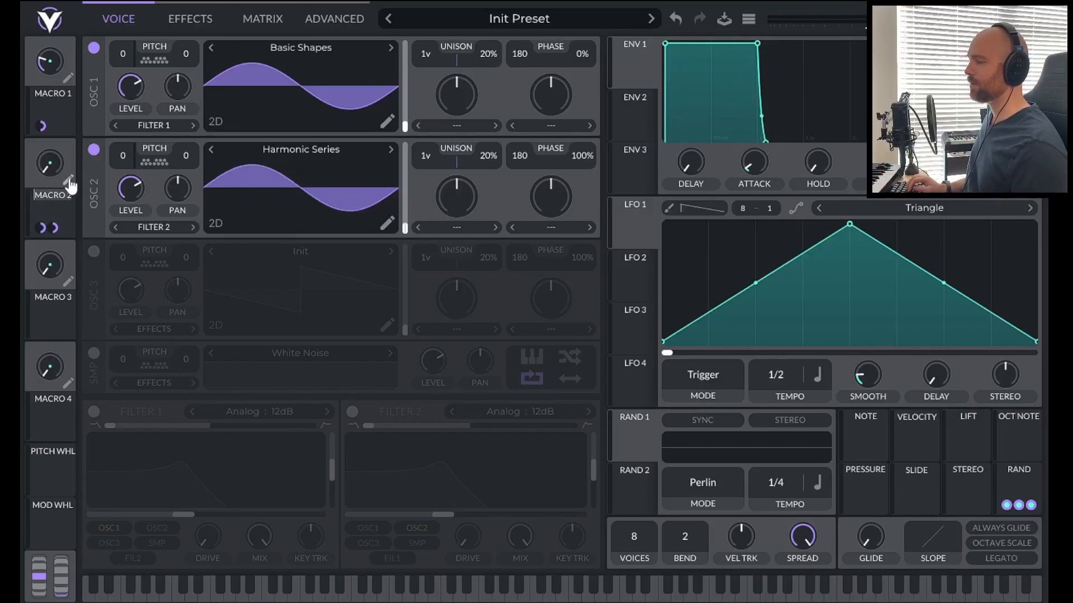
key("ctrl+a")
type("RAND PITCH")
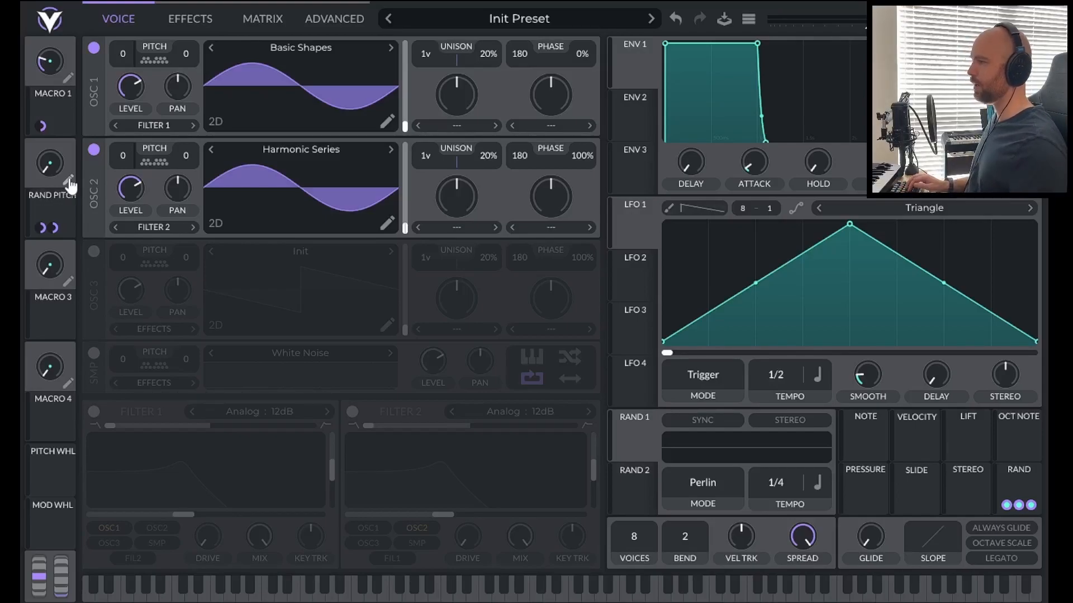
left_click(67, 83)
key("ctrl+a")
type("partials")
key("Return")
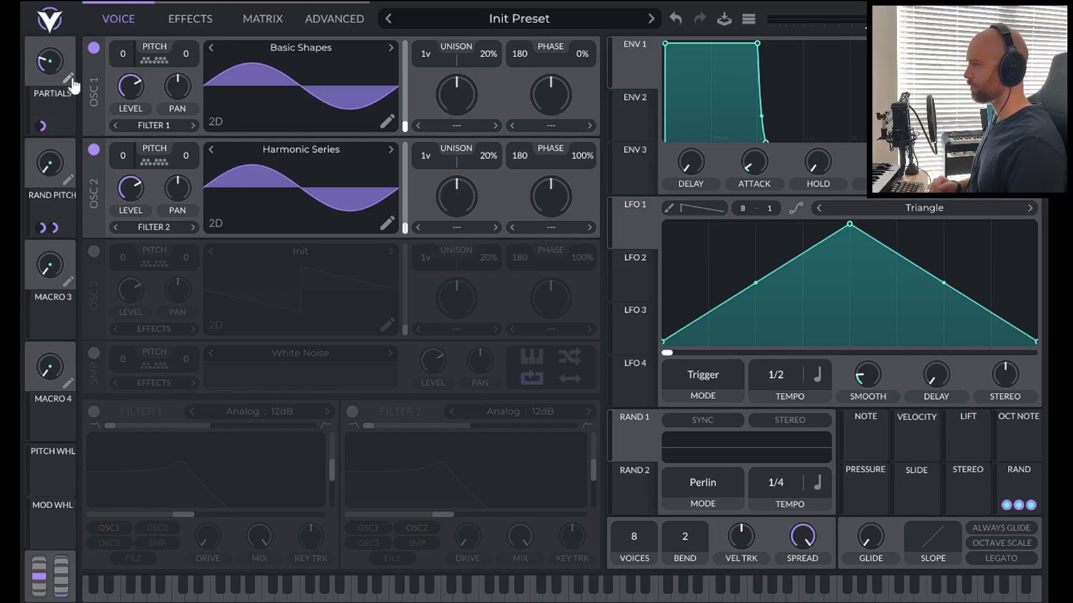